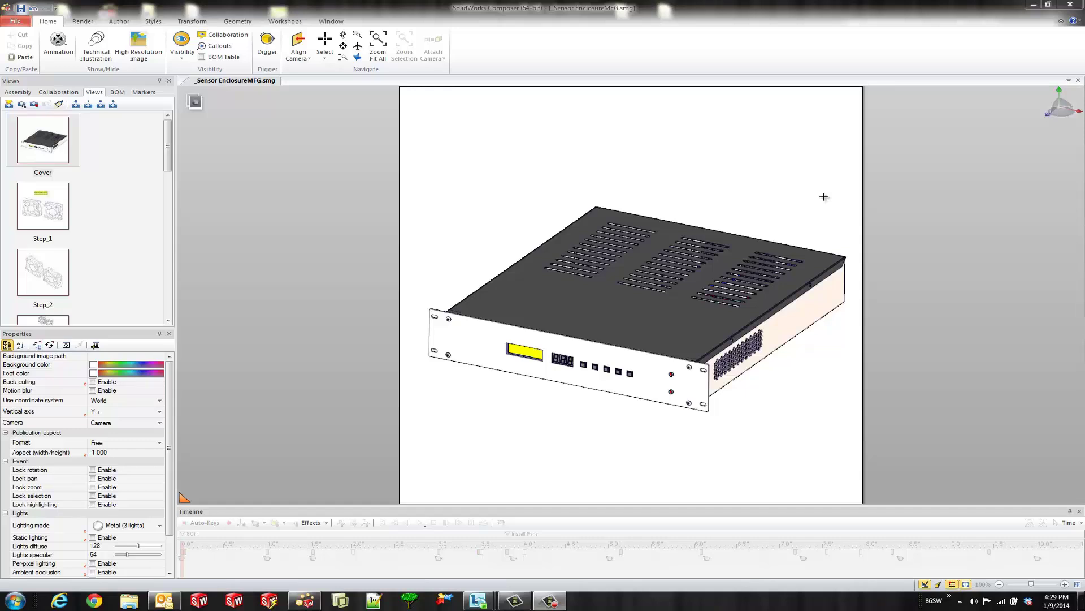
Open the High Resolution Image workshop and hide the enclosure's top cover, BOX TOP-1, to reveal the circuit board and wiring.
click(285, 21)
click(270, 48)
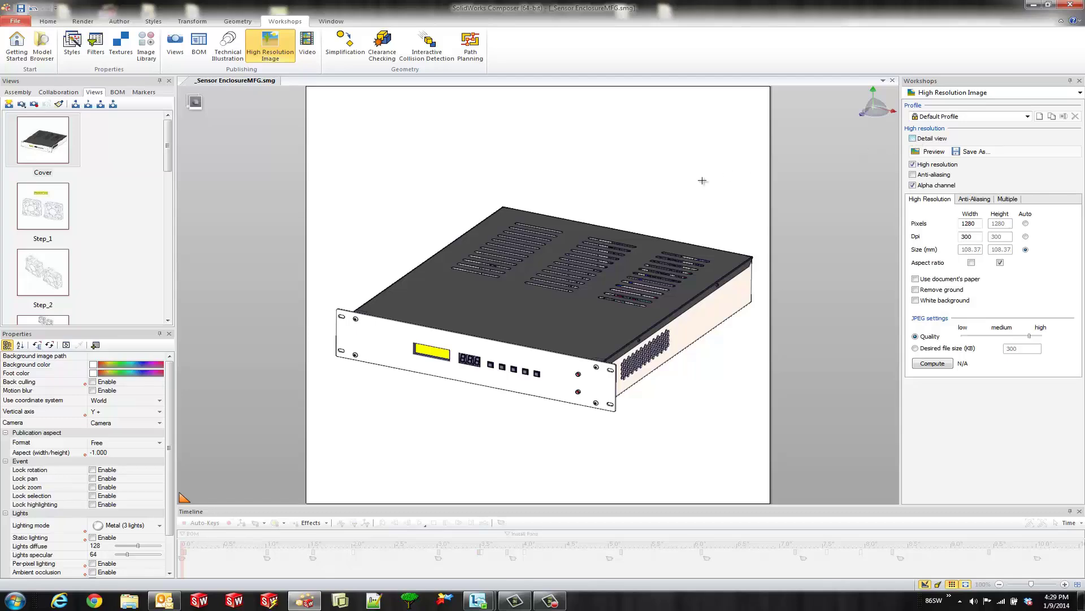
click(574, 324)
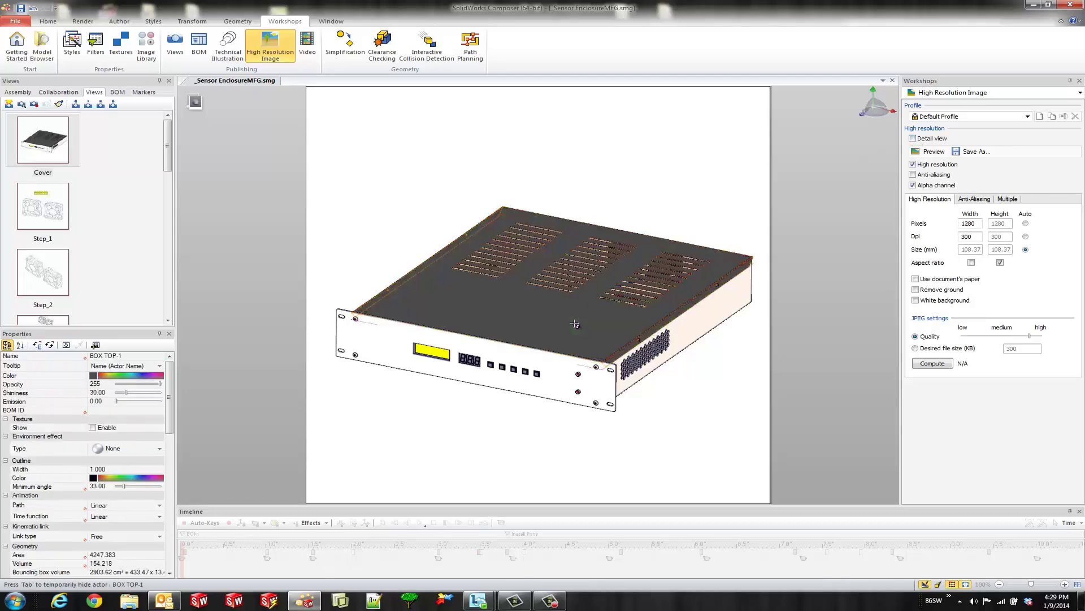
click(709, 399)
middle_drag(707, 392, 684, 406)
scroll(635, 320, up, 5)
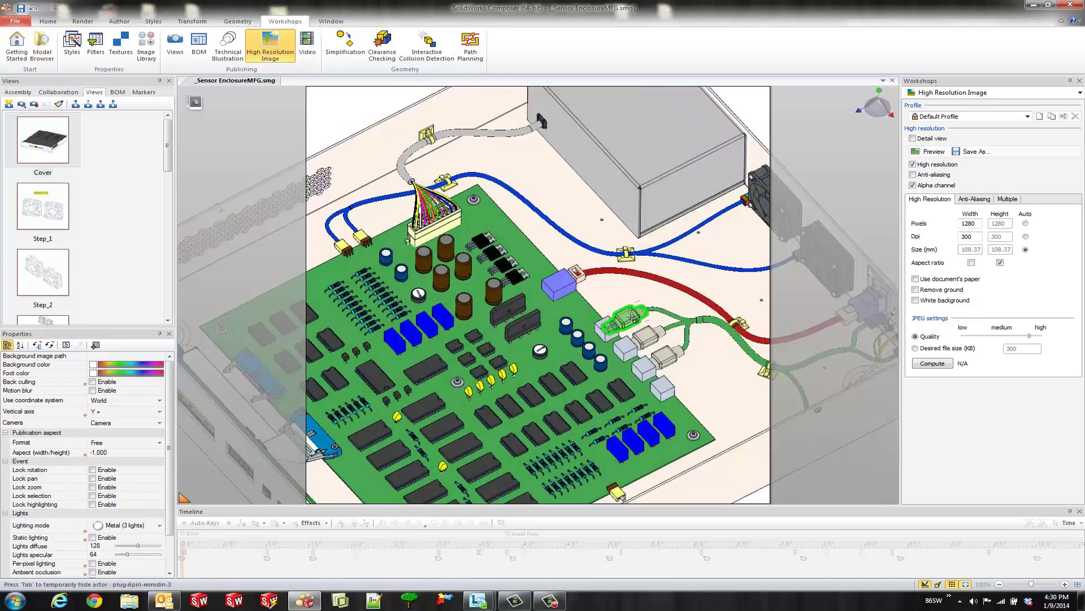
Show only the plug-6pin-minidin-3 connector, fitted to the page.
click(634, 320)
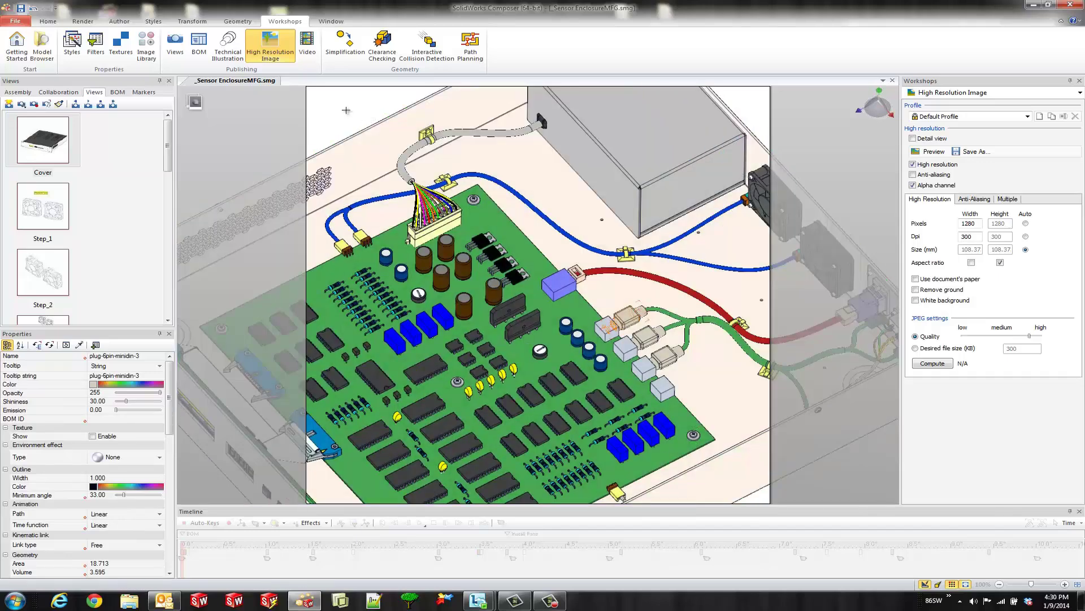
click(373, 128)
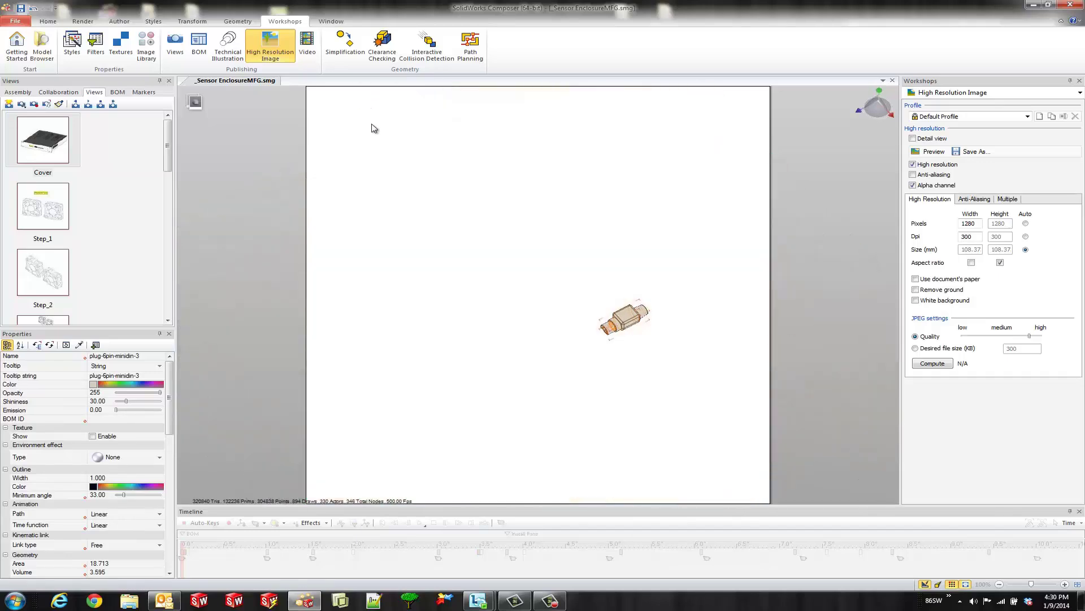
click(649, 397)
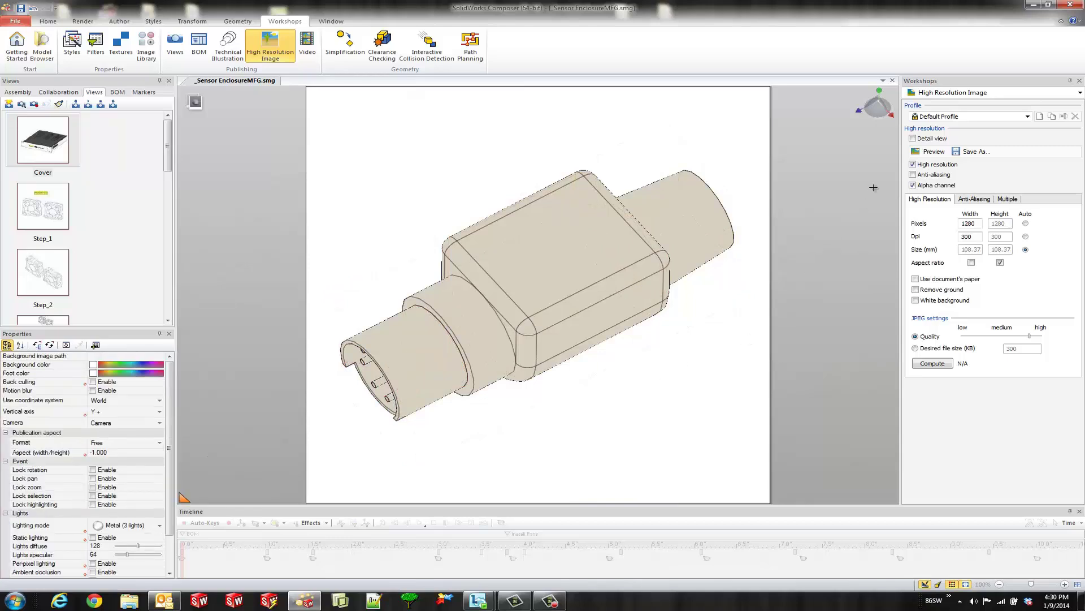
Turn on the detail view and frame the plug in a circular image area about 86 mm wide.
click(913, 138)
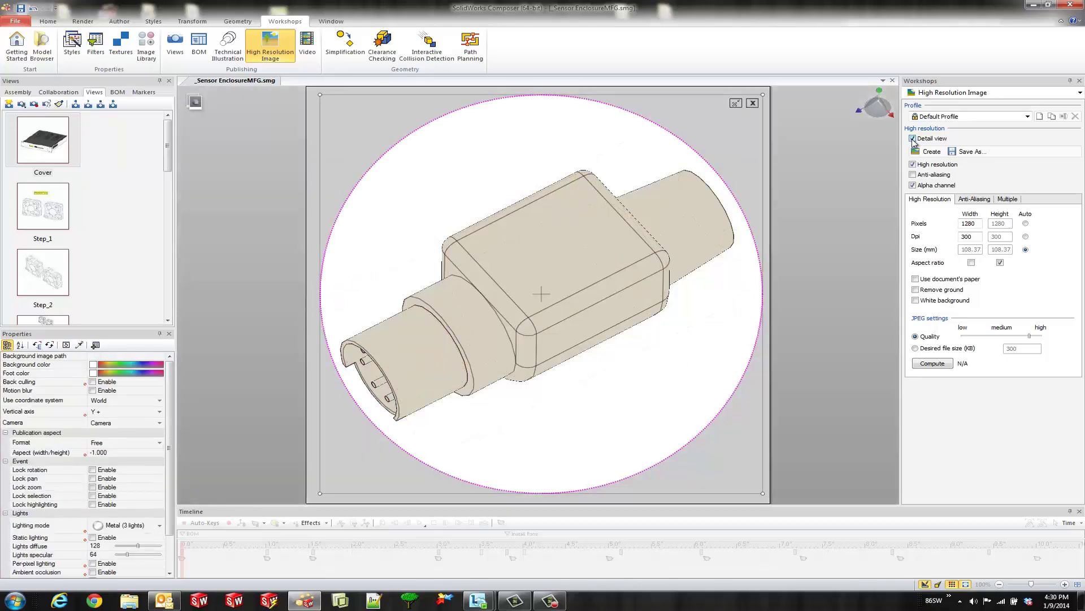
mouse_move(661, 95)
mouse_down()
mouse_move(629, 111)
mouse_move(662, 102)
mouse_up()
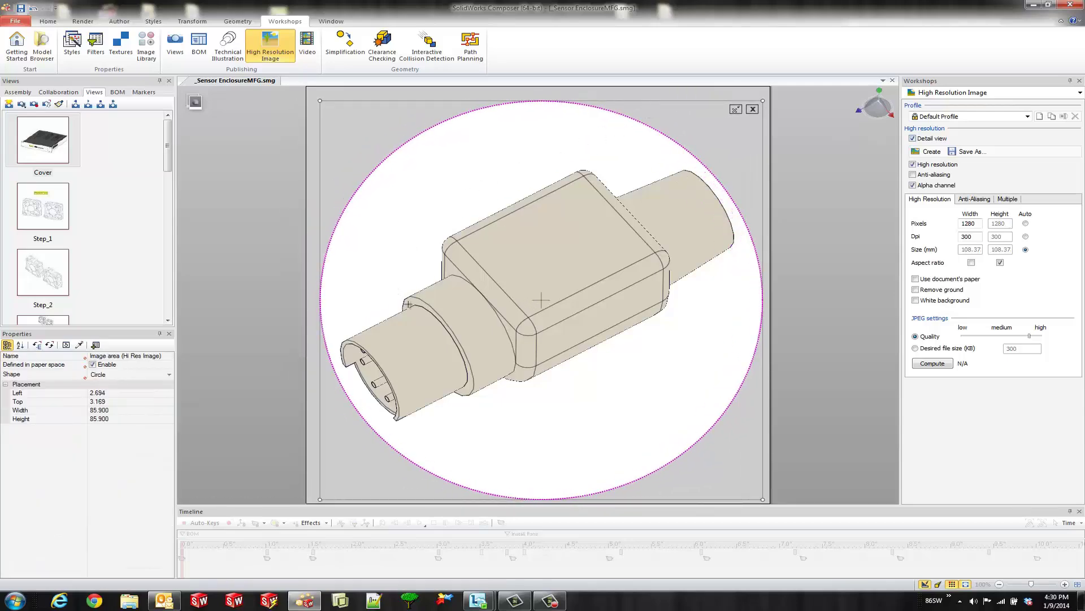
click(145, 376)
click(145, 377)
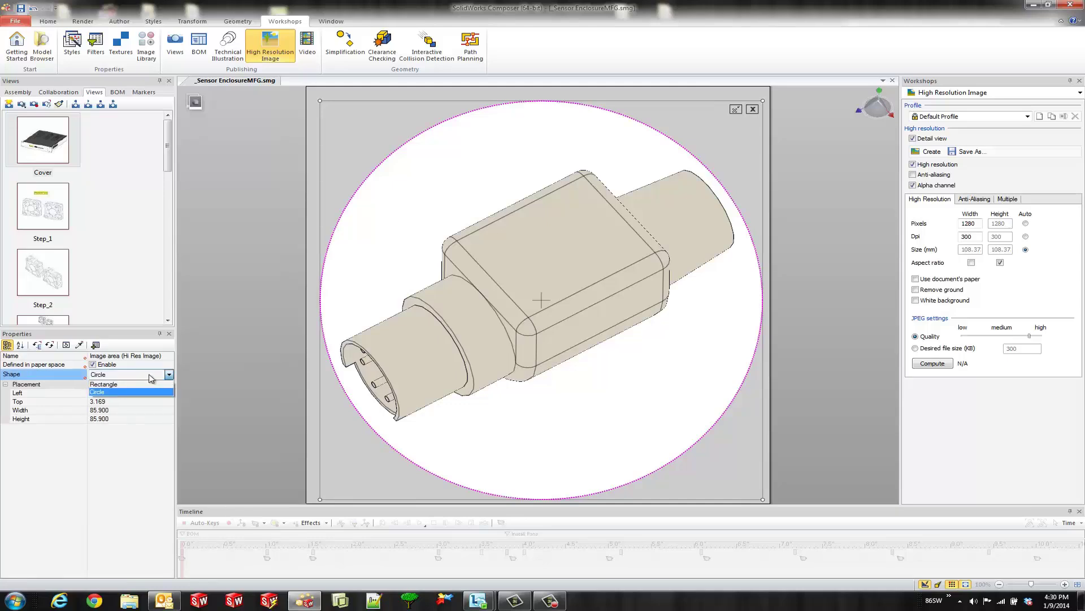
click(151, 376)
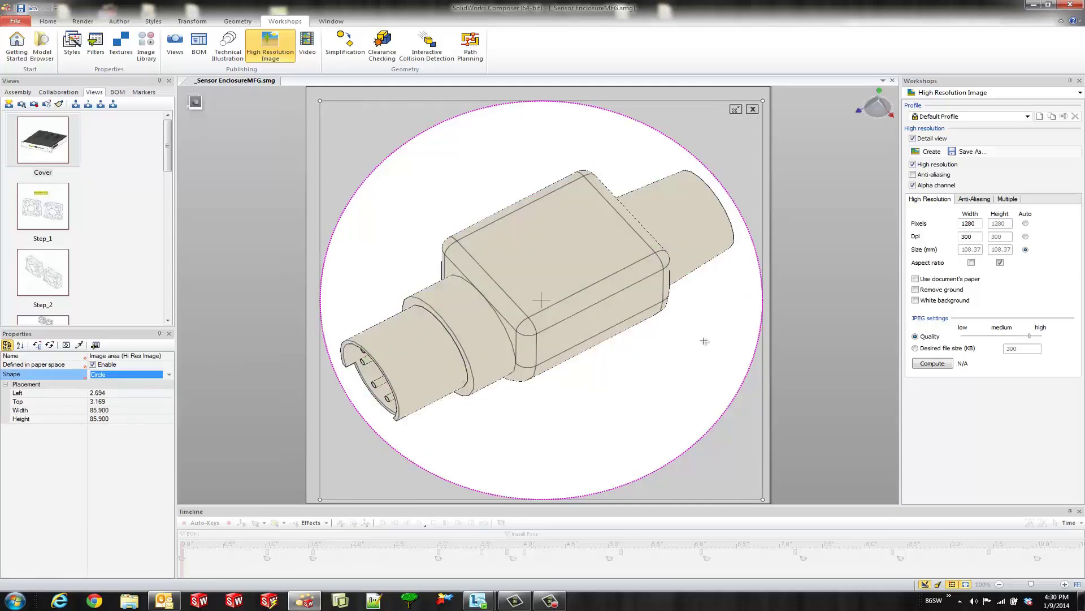
mouse_move(763, 101)
mouse_down()
mouse_move(718, 141)
mouse_move(763, 101)
mouse_up()
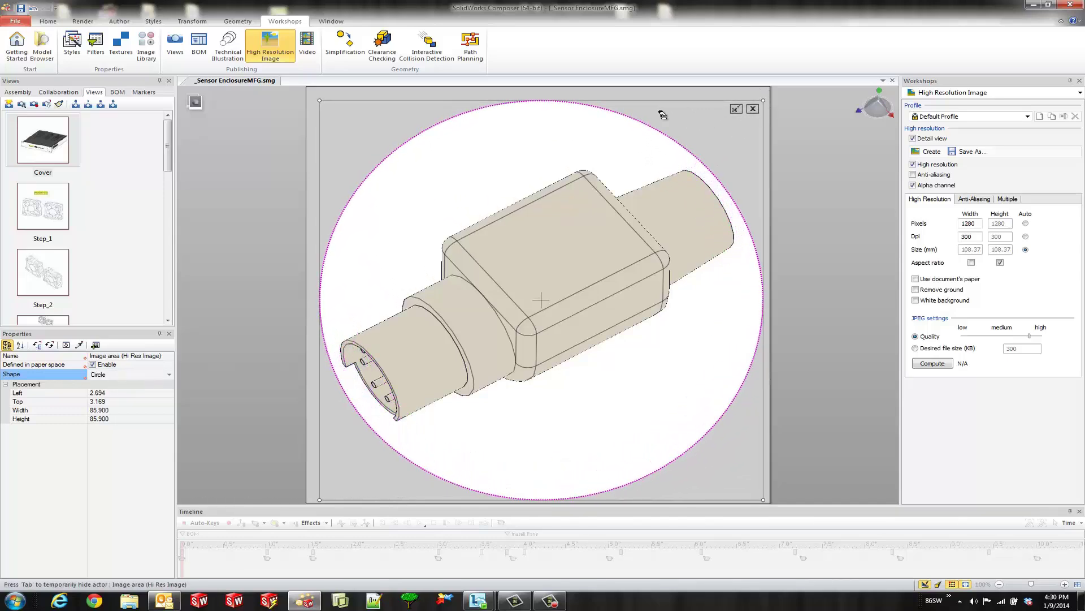
drag(639, 108, 643, 105)
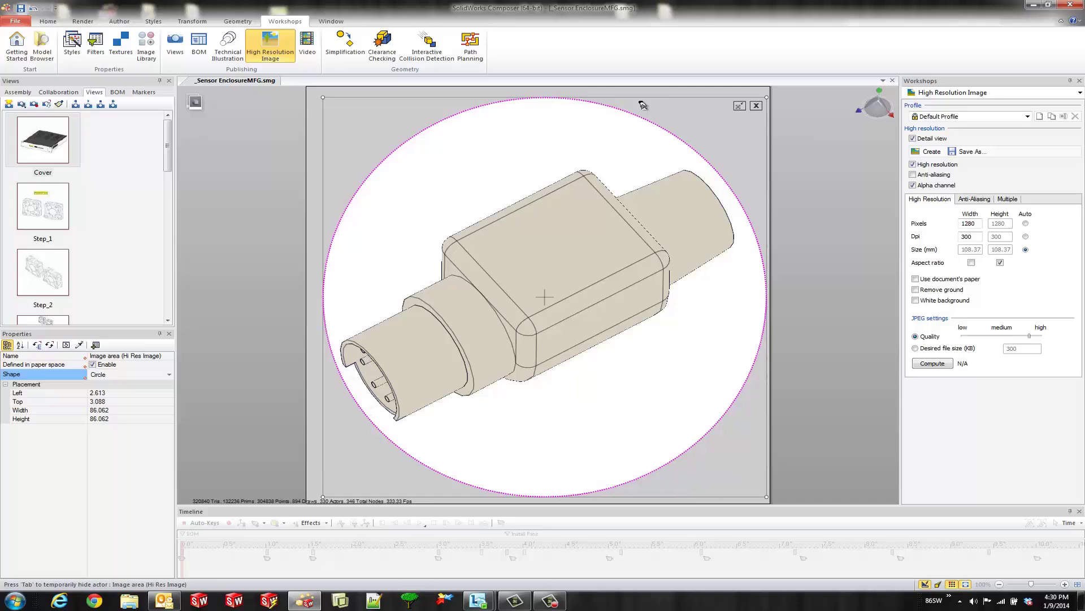
Create the high-resolution detail image of the plug and close the image area.
click(923, 153)
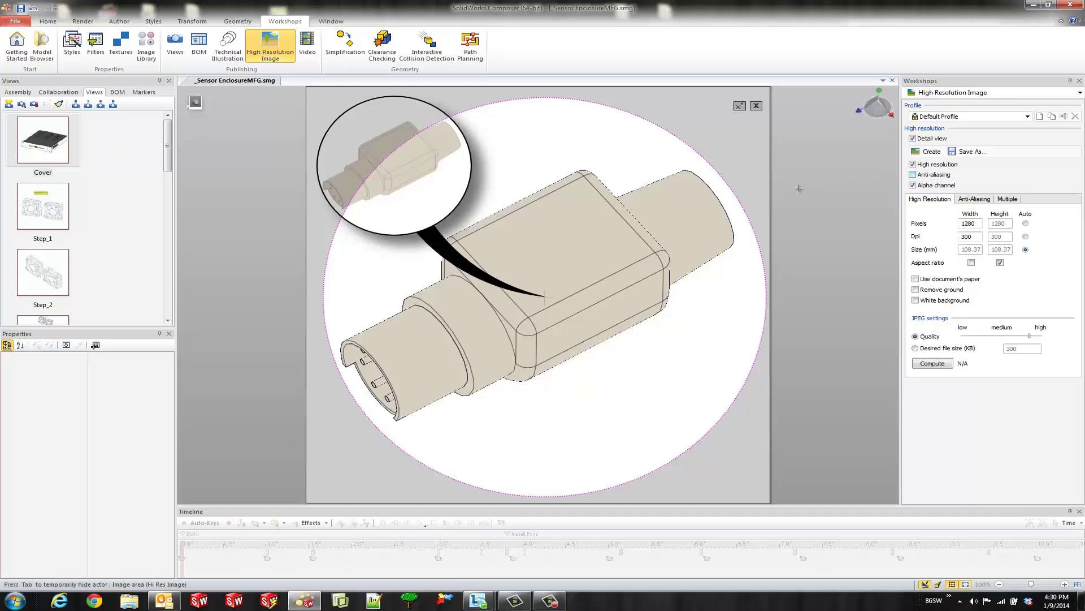
click(756, 101)
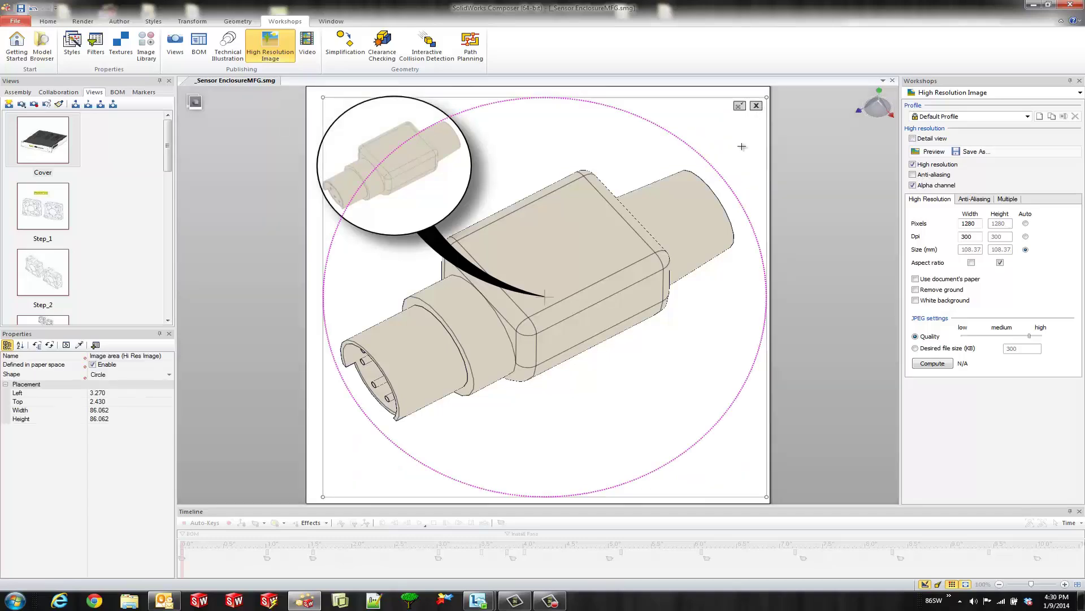
click(577, 148)
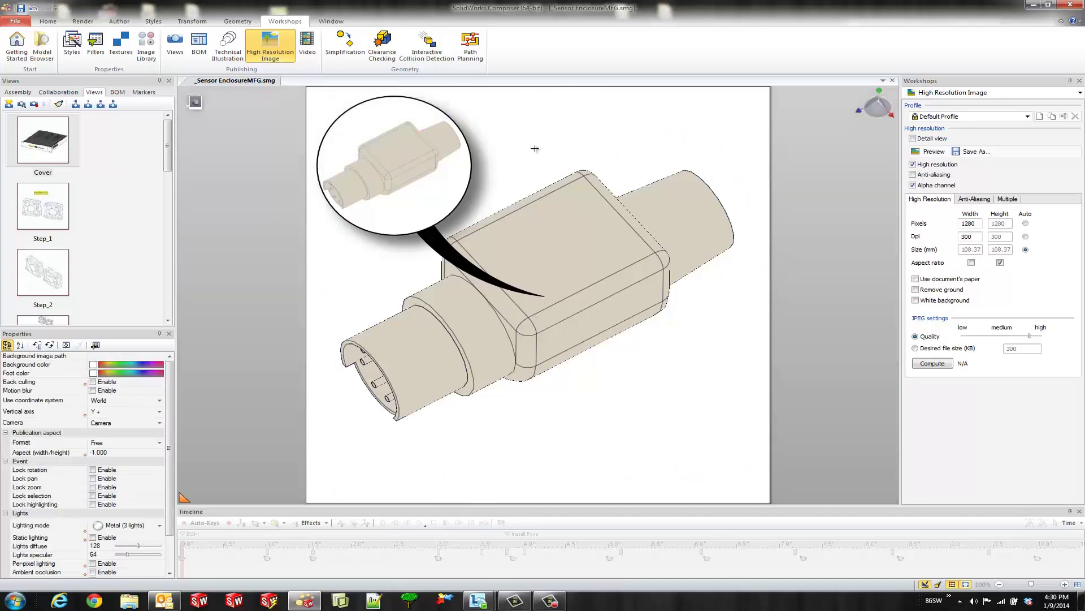
Delete the plug's detail image from the page.
click(411, 126)
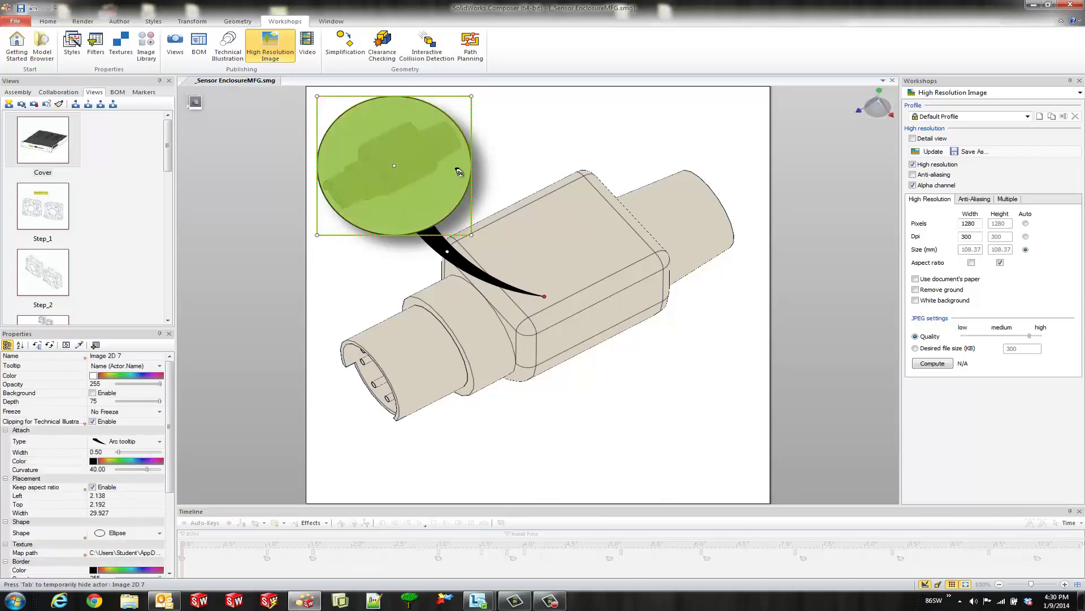
key(Delete)
key(Delete)
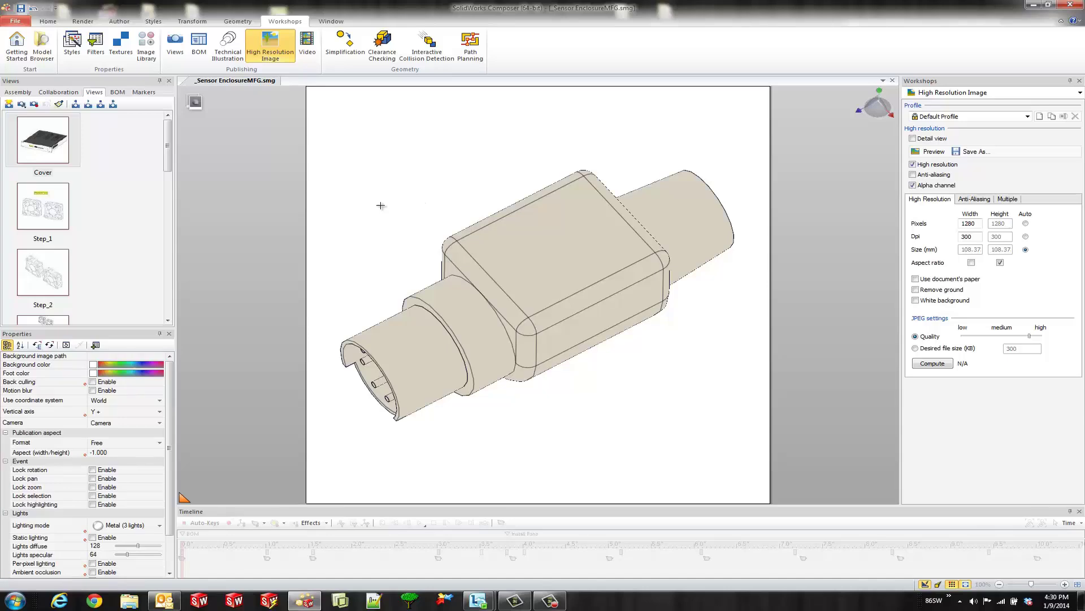
Show all parts of the _Sensor Enclosure assembly again and hide its top cover, BOX TOP-1.
click(18, 91)
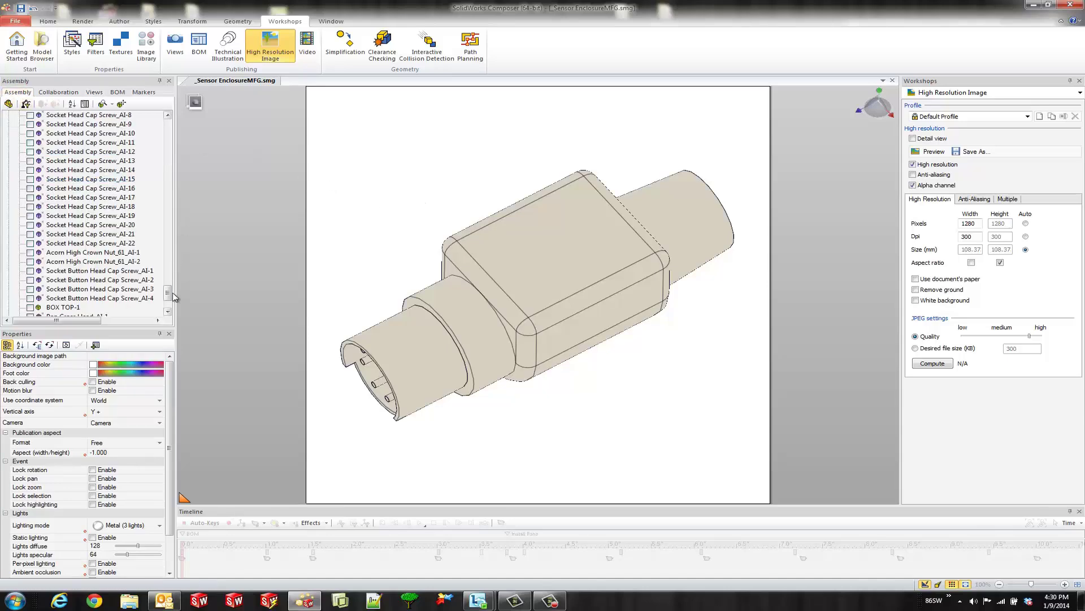
drag(168, 294, 107, 125)
scroll(158, 283, up, 10)
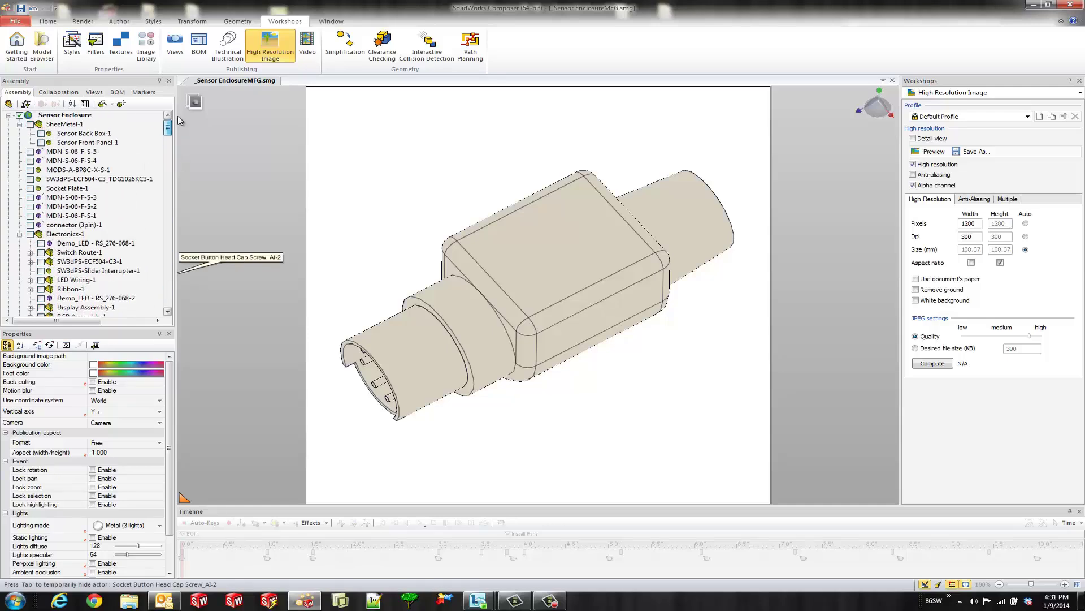
click(20, 115)
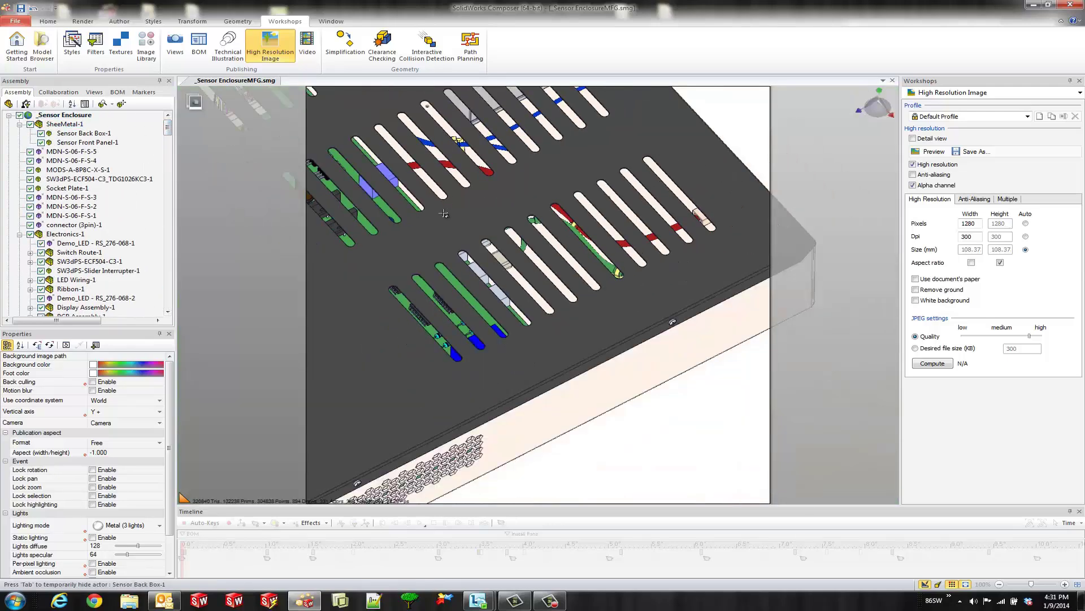
scroll(443, 213, down, 3)
click(376, 248)
key(Tab)
scroll(354, 232, up, 3)
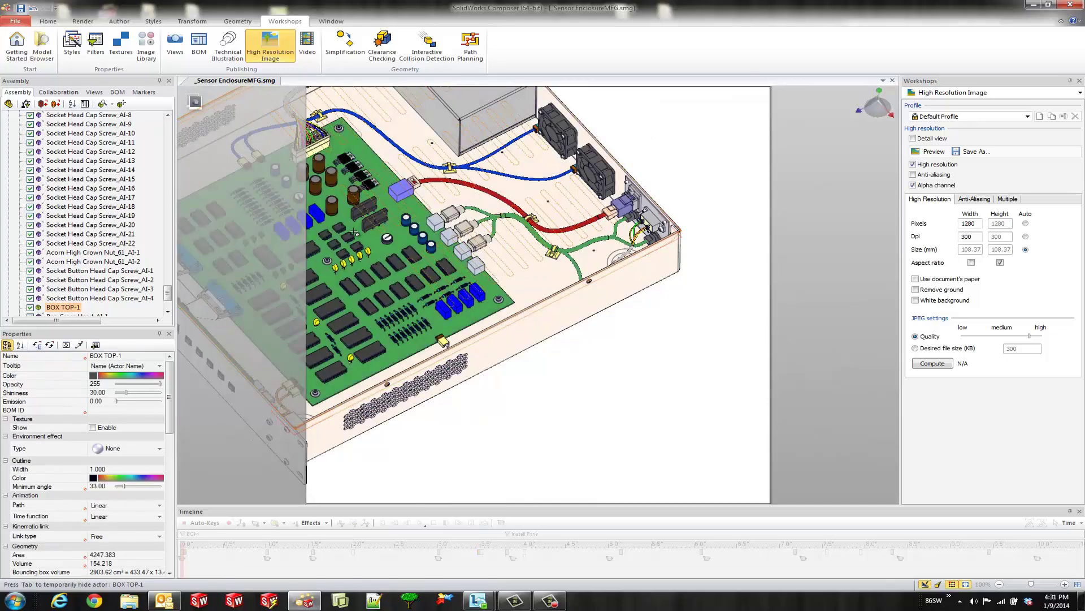
middle_drag(343, 226, 491, 307)
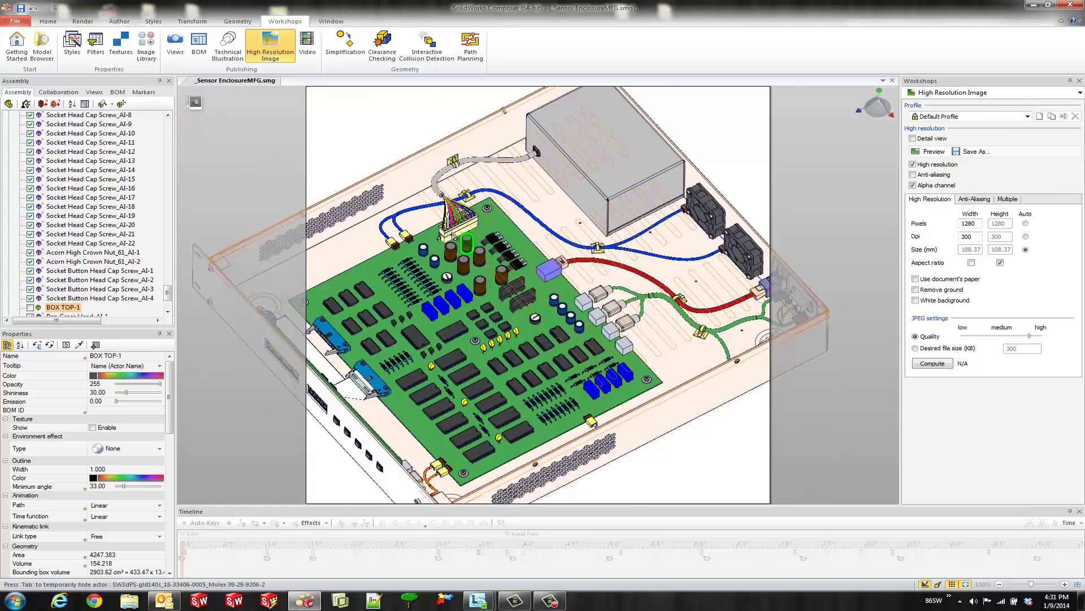
click(445, 236)
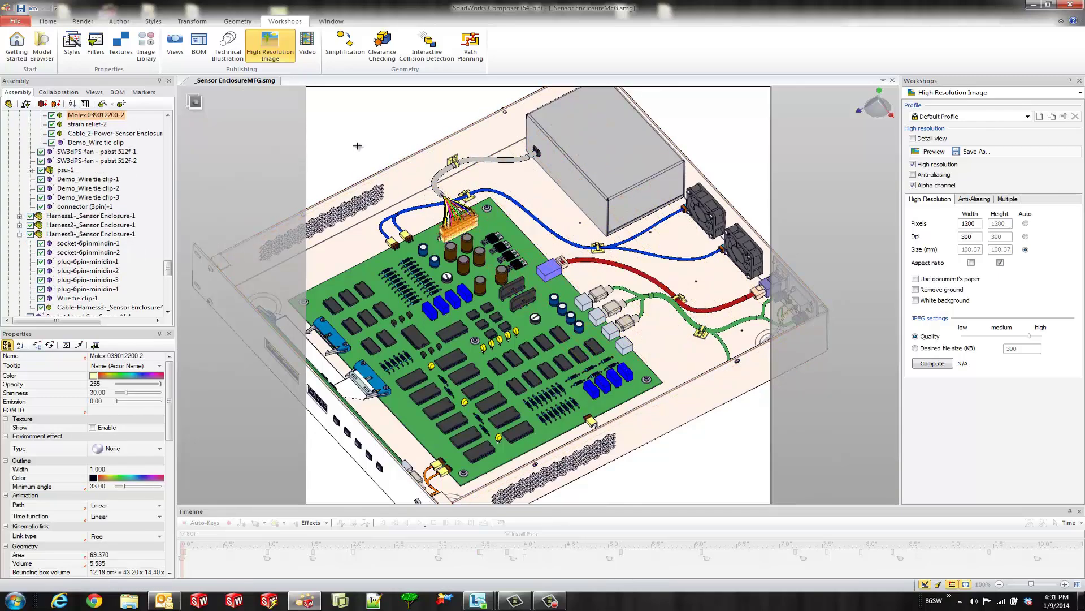
right_click(371, 146)
click(377, 135)
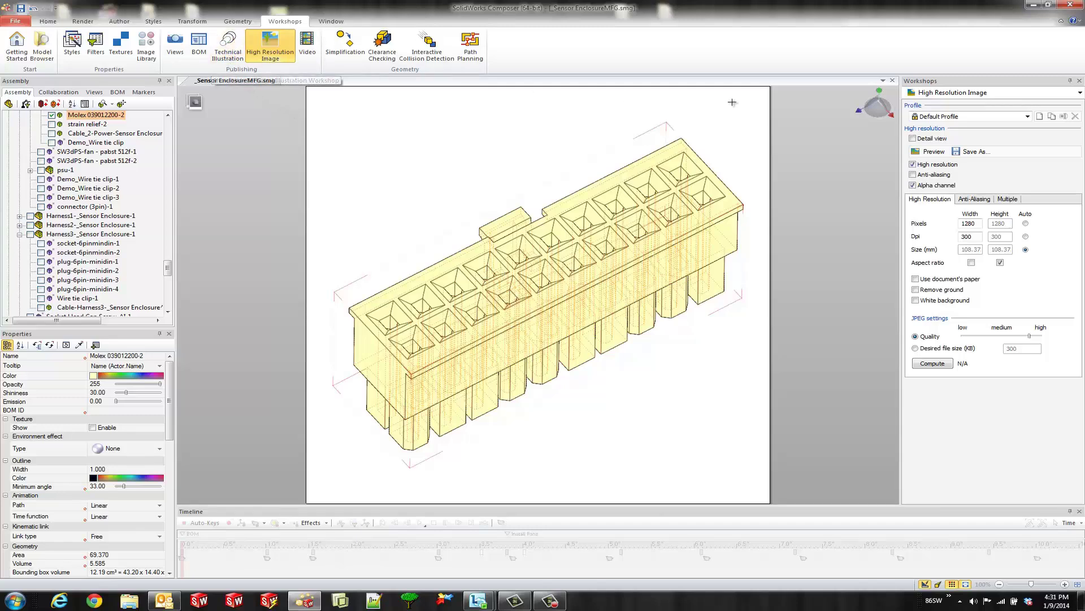
Create a circular vector detail image of the Molex connector in the Technical Illustration workshop with the HLR (high) profile, and close the image area.
click(960, 94)
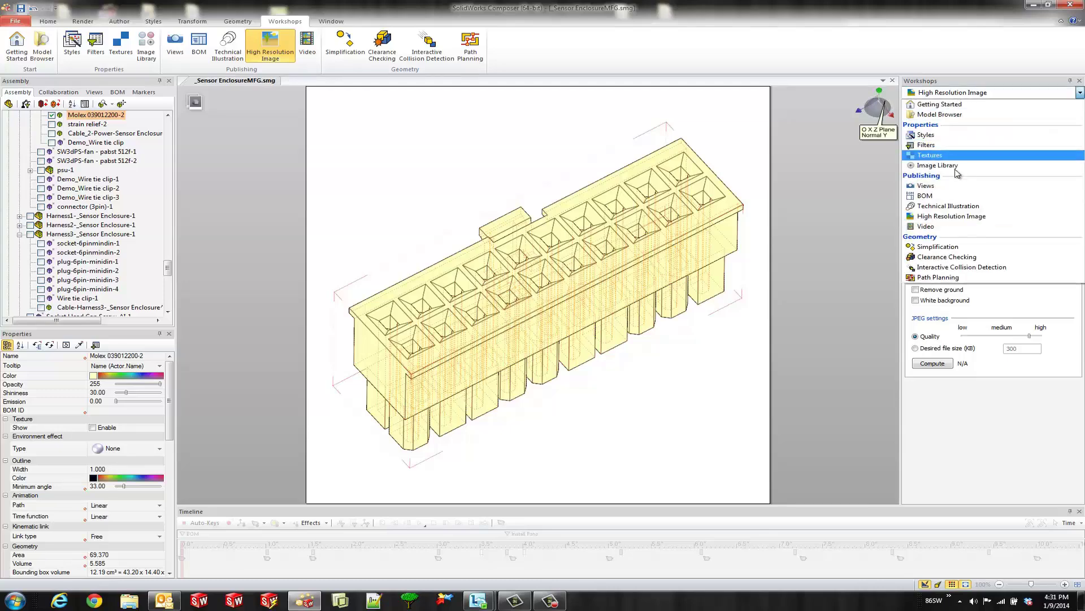
click(950, 207)
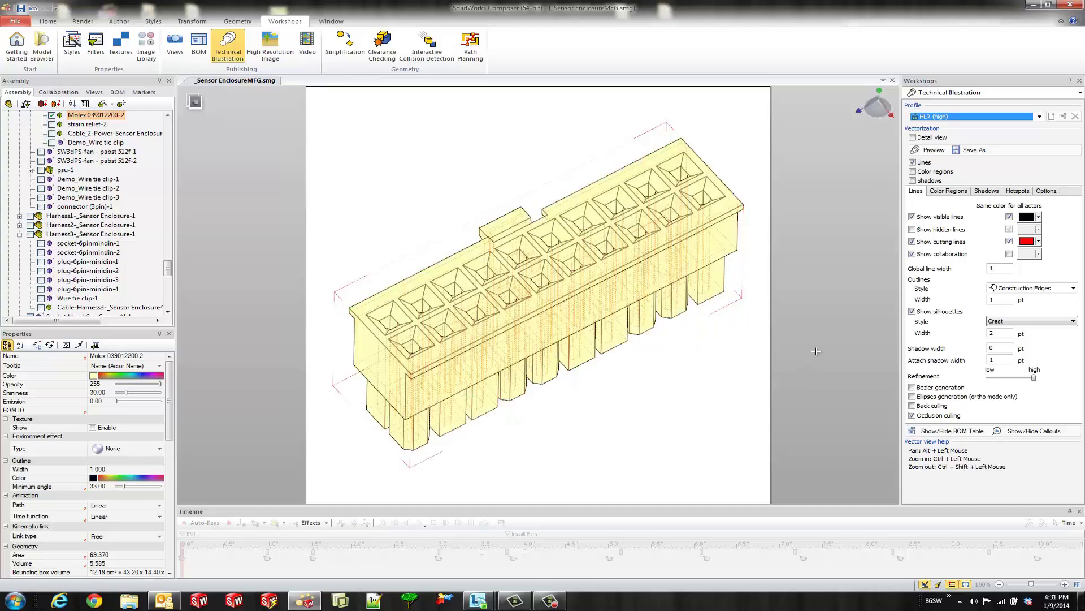
click(912, 137)
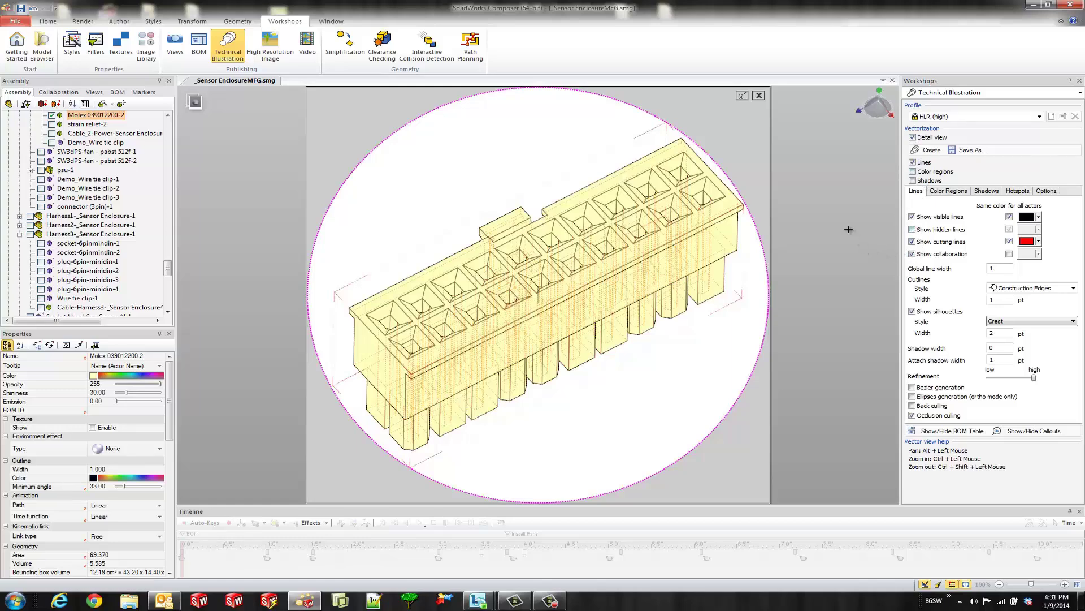
drag(669, 119, 679, 121)
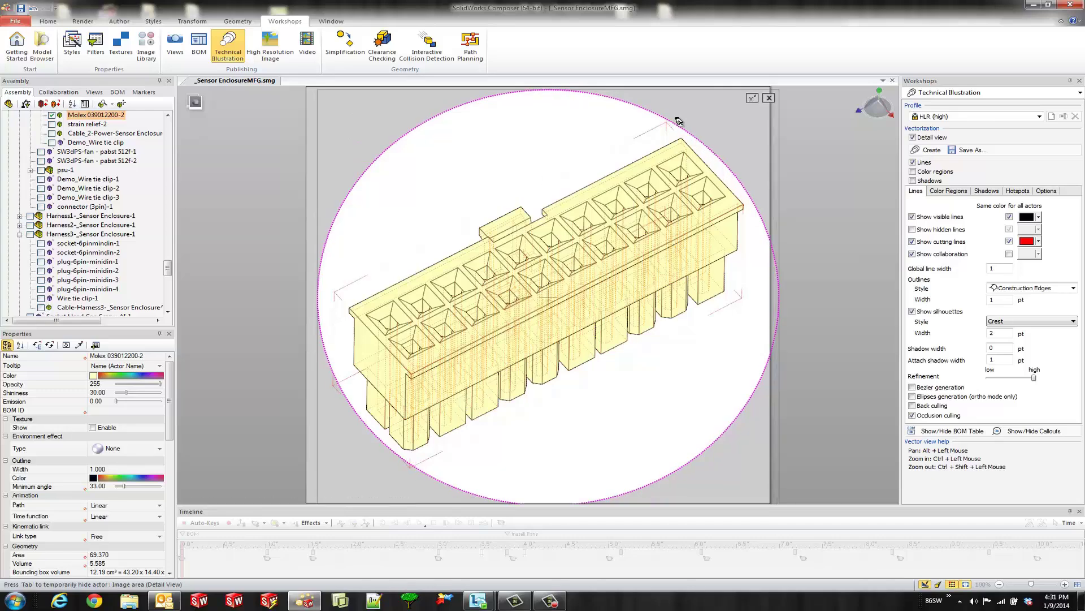
click(919, 150)
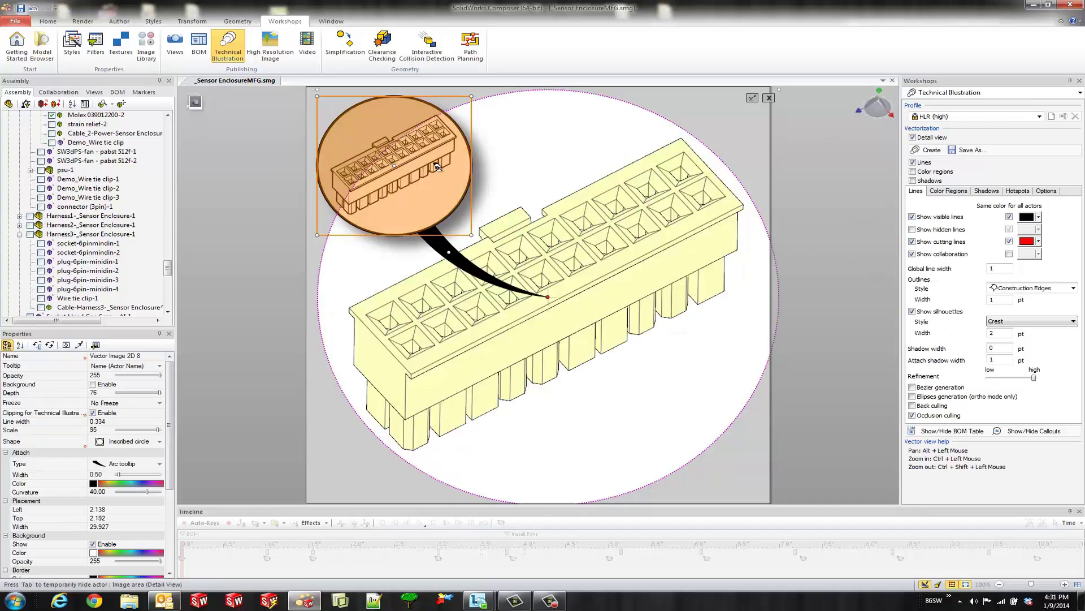
click(770, 97)
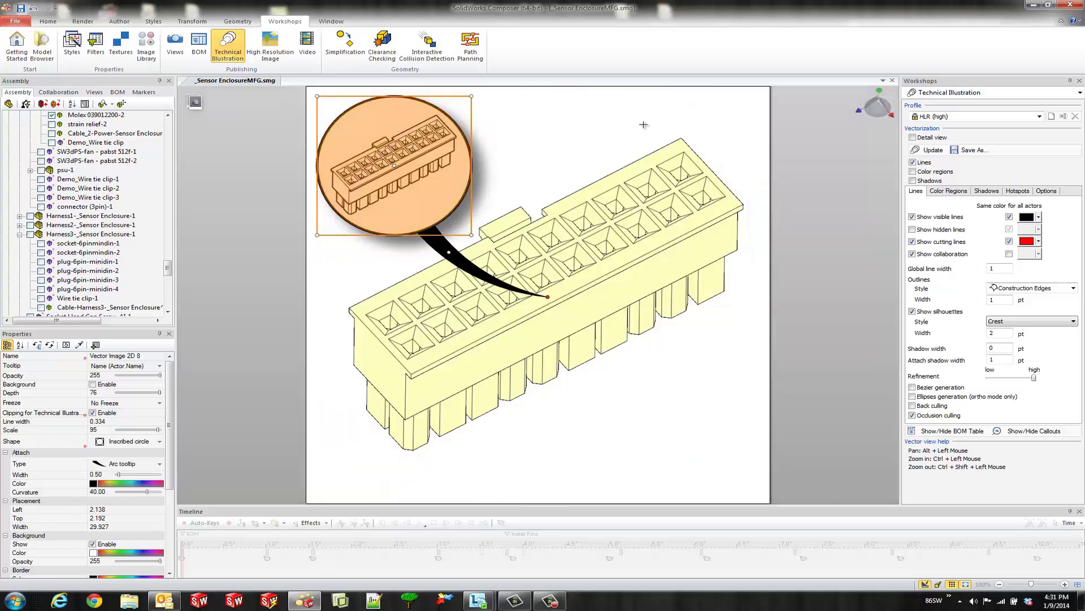
Restore the visibility of the whole _Sensor Enclosure assembly and hide the top cover so the connector's location is exposed.
drag(168, 268, 171, 127)
click(19, 115)
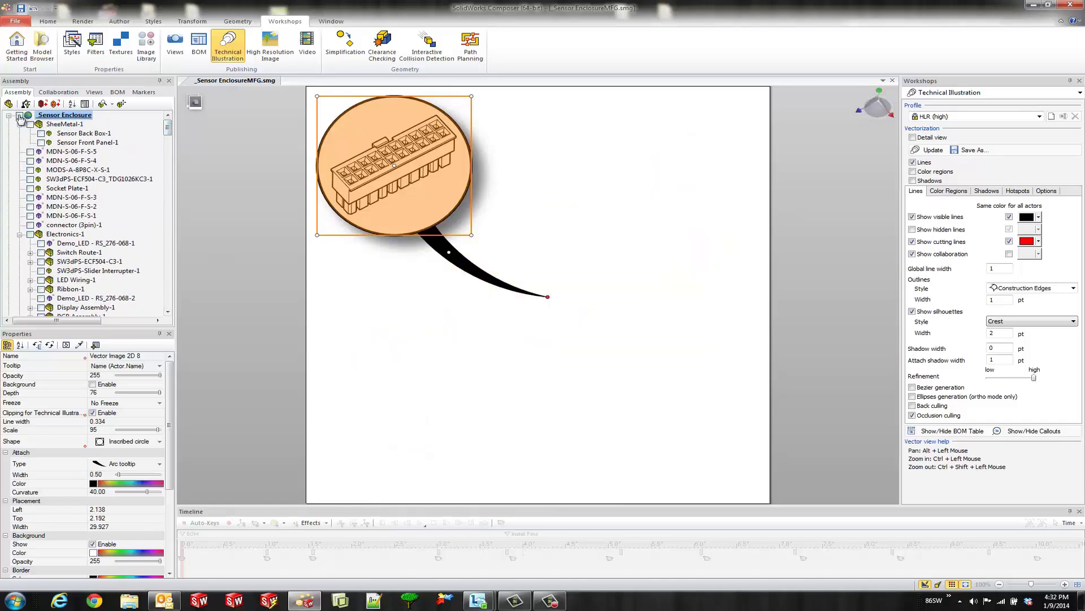
click(19, 115)
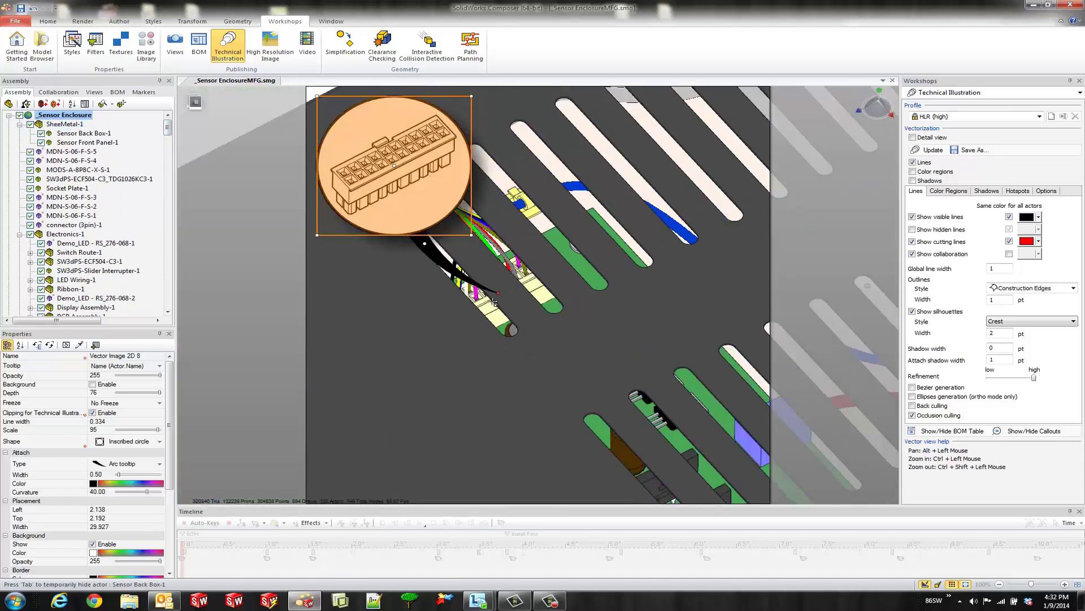
click(479, 421)
key(Tab)
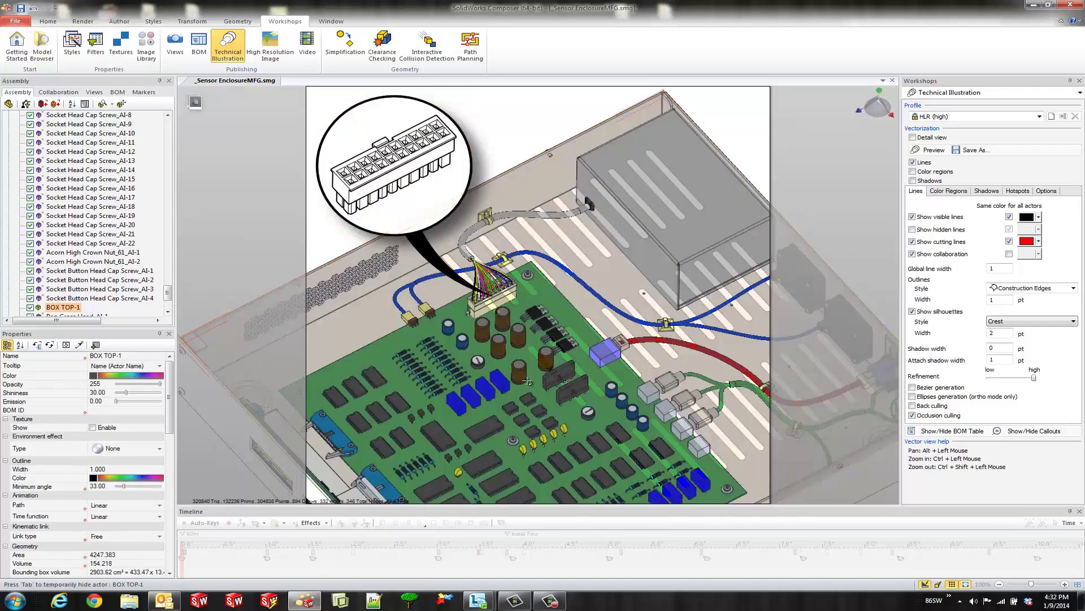
scroll(529, 315, down, 3)
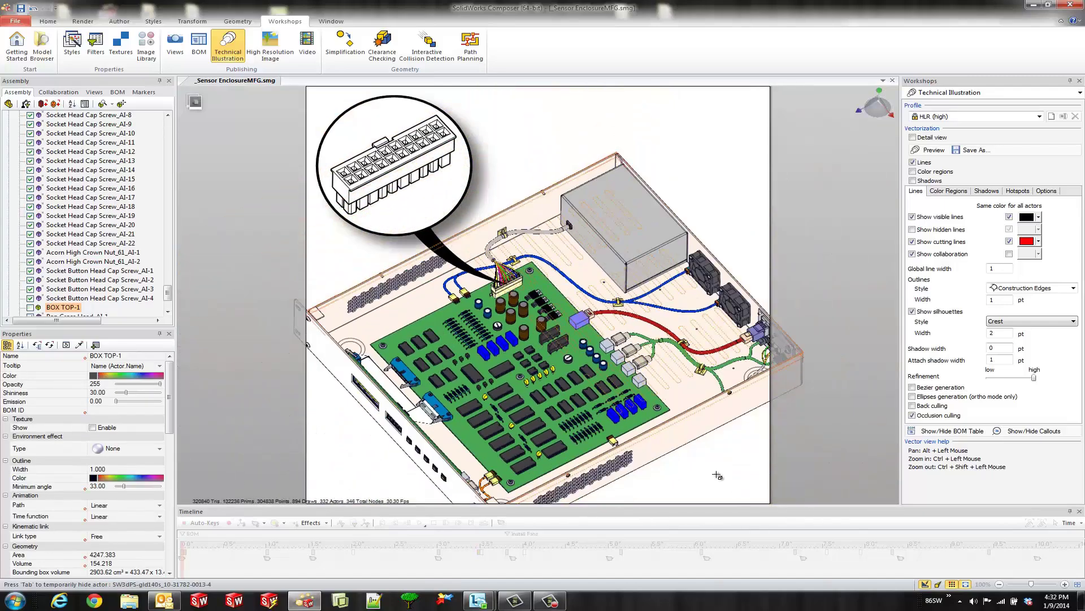
Position the connector's detail image above the open enclosure, at about 5.97 from the left and 4.50 from the top.
click(717, 467)
drag(727, 459, 704, 422)
drag(396, 170, 416, 181)
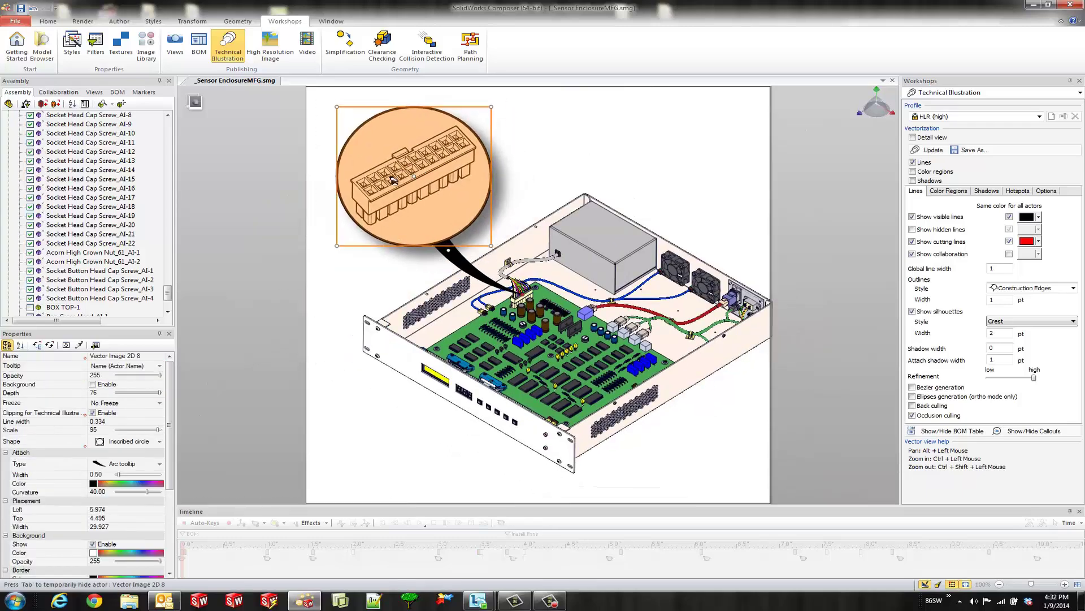
Show the Image 2D 7 panel and place it below the enclosure, at about 59.14 from the left and 58.98 from the top.
click(62, 93)
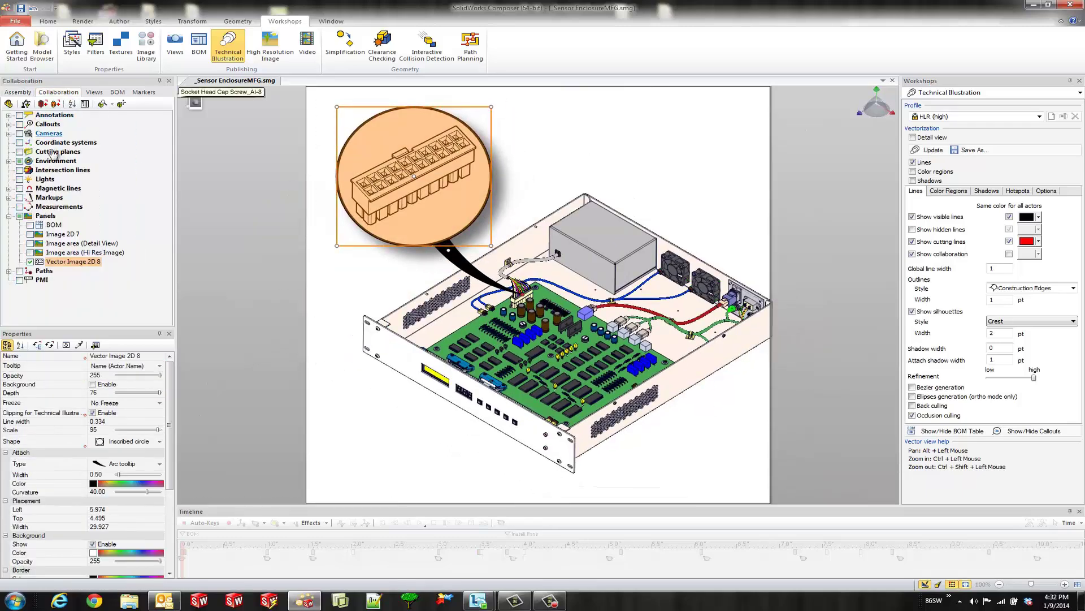
click(30, 234)
drag(373, 161, 737, 387)
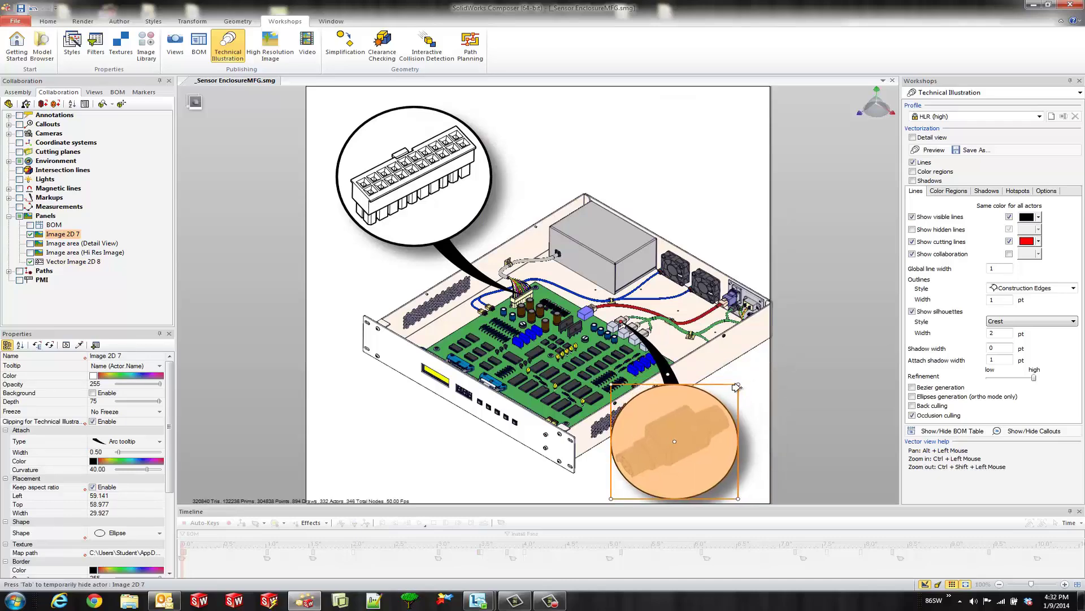
click(720, 210)
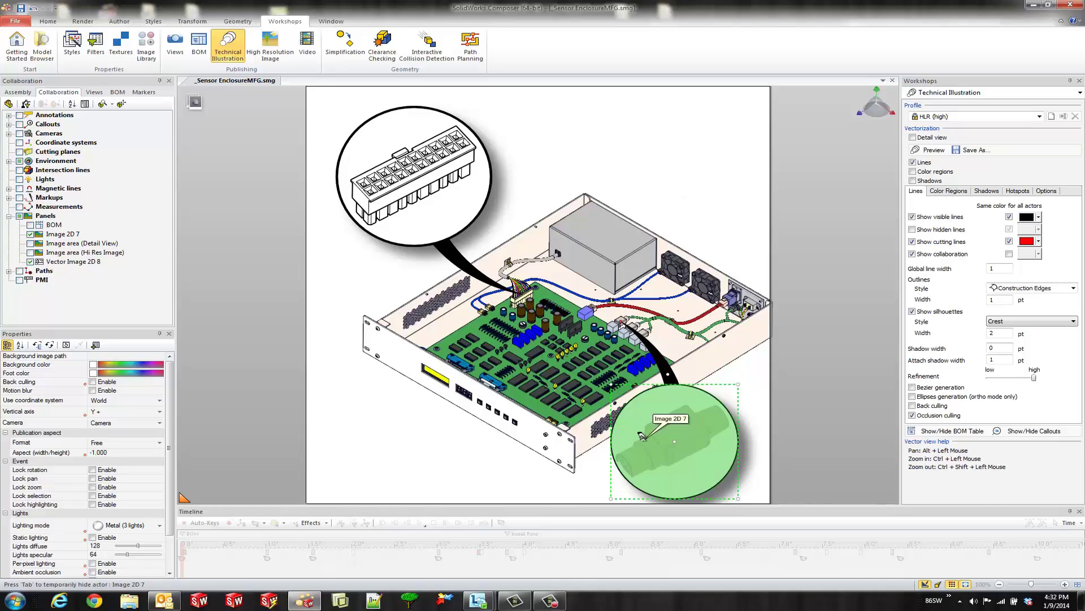
click(583, 487)
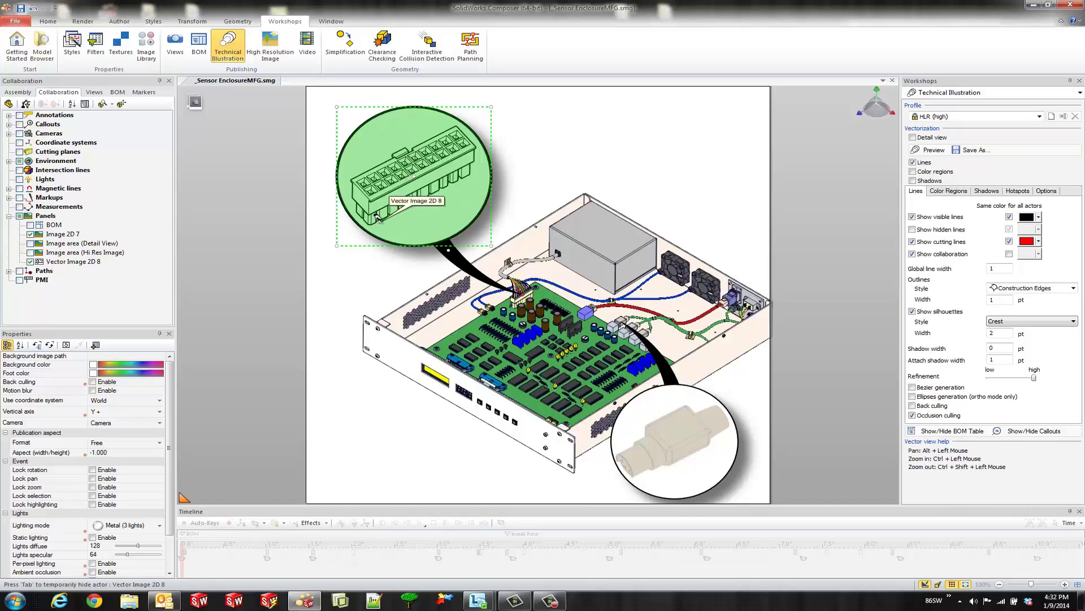
Capture the open enclosure with its two detail images as a new view and name it Detail View.
scroll(364, 200, up, 1)
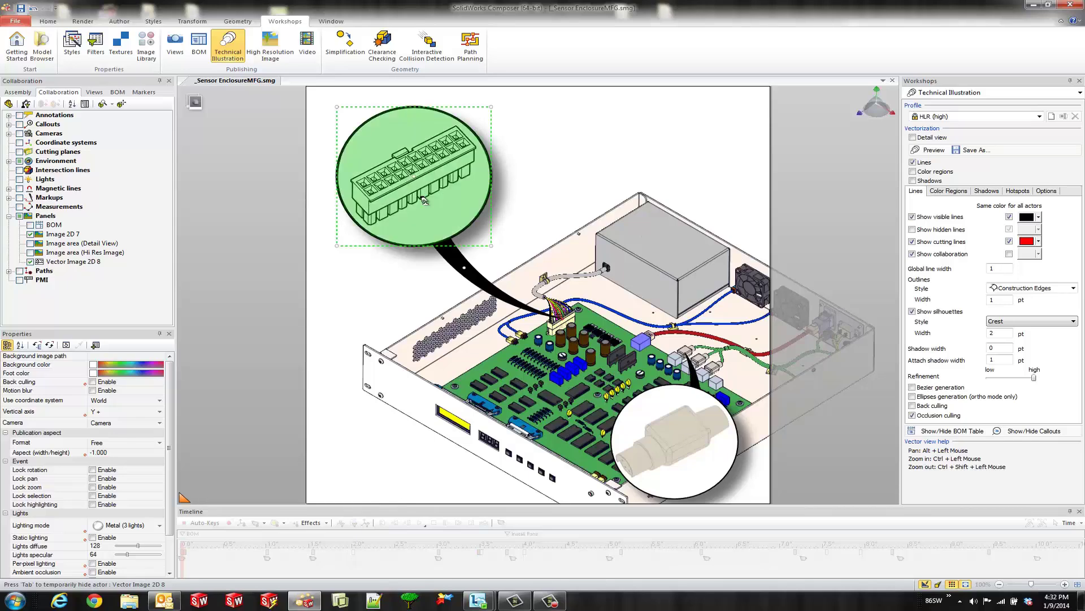
scroll(622, 178, down, 2)
middle_drag(620, 178, 550, 195)
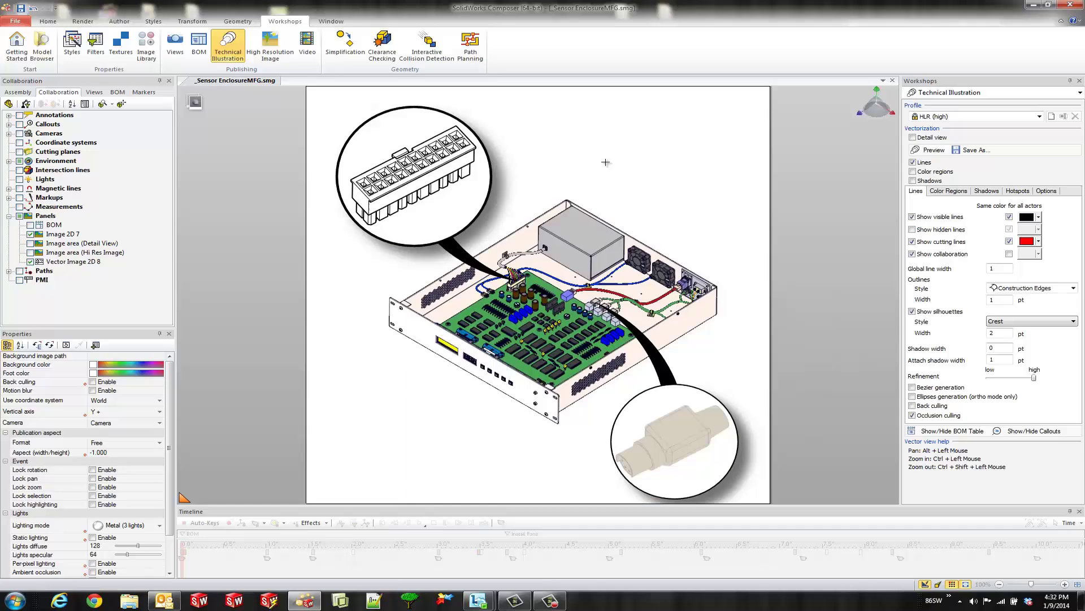
click(93, 91)
click(9, 104)
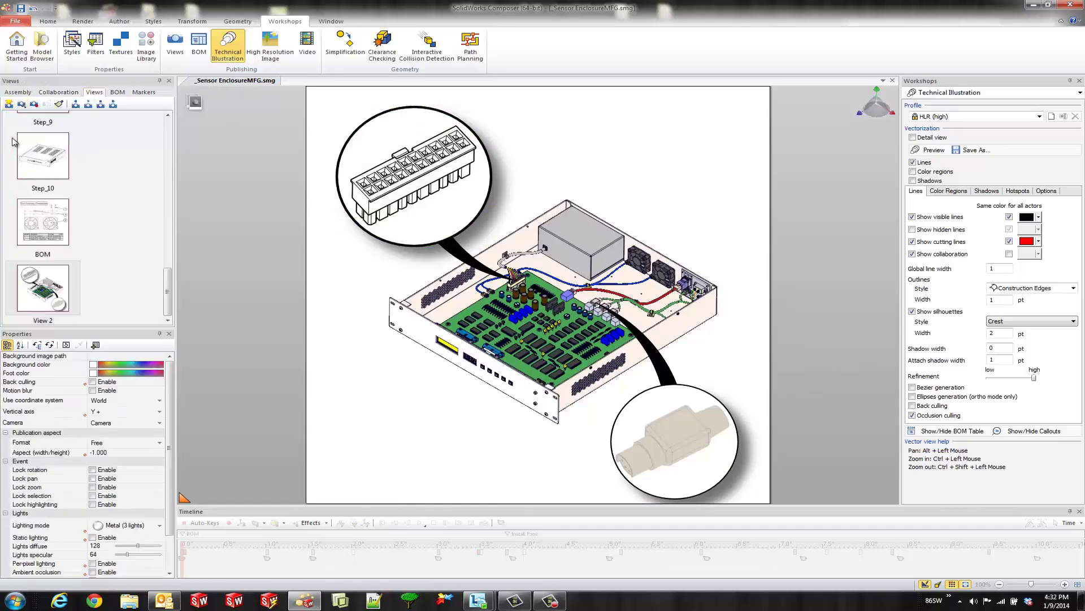
click(42, 321)
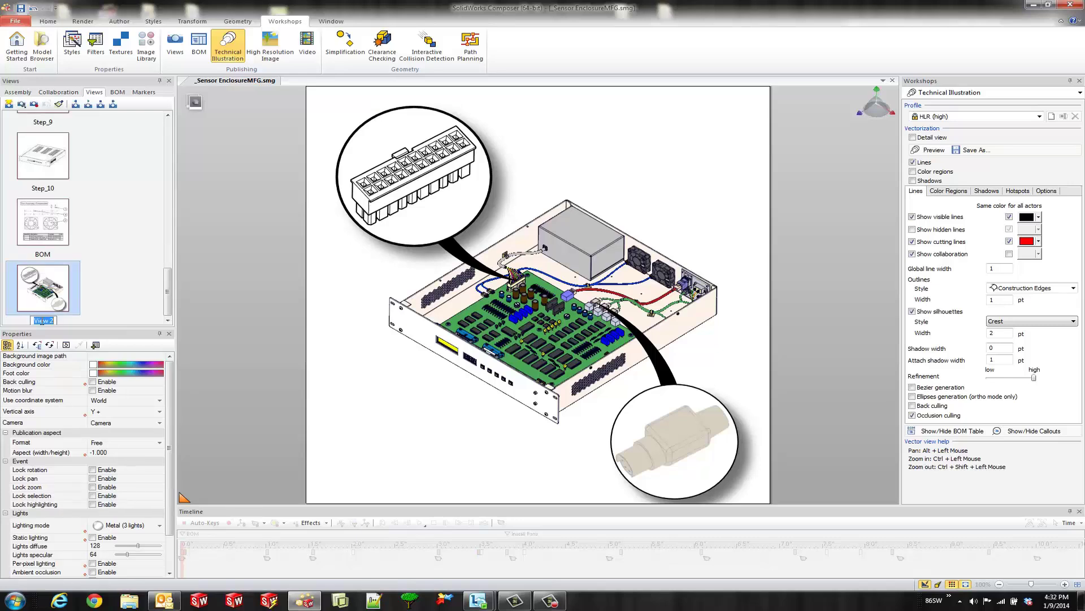
text(Detail View)
click(291, 323)
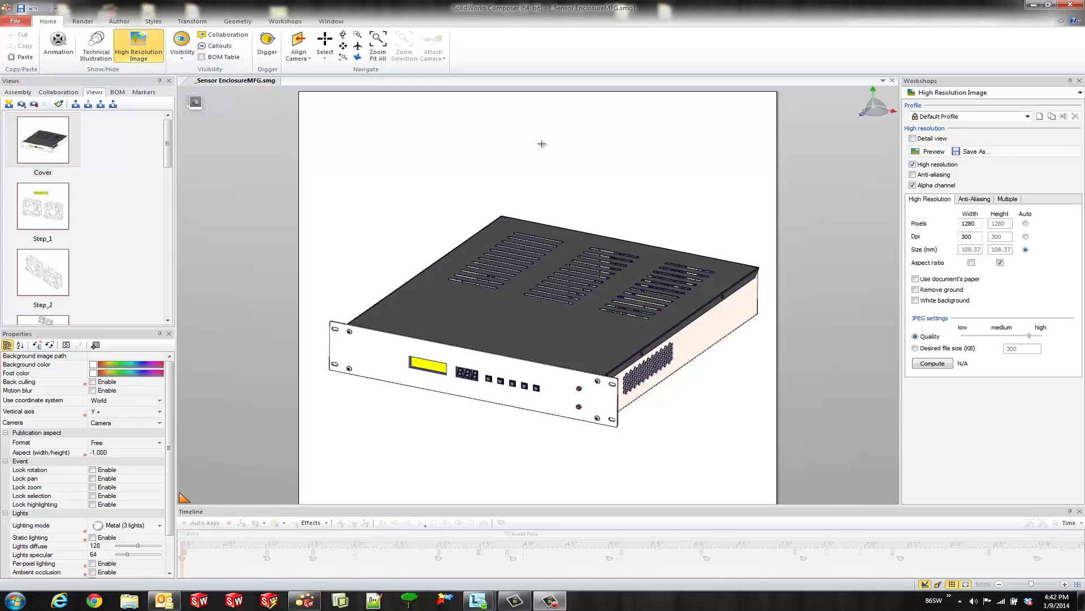
Open the Digger over the closed enclosure in the Cover view, expose the internal electronics, and capture the picture as a 2D image.
middle_drag(542, 144, 541, 194)
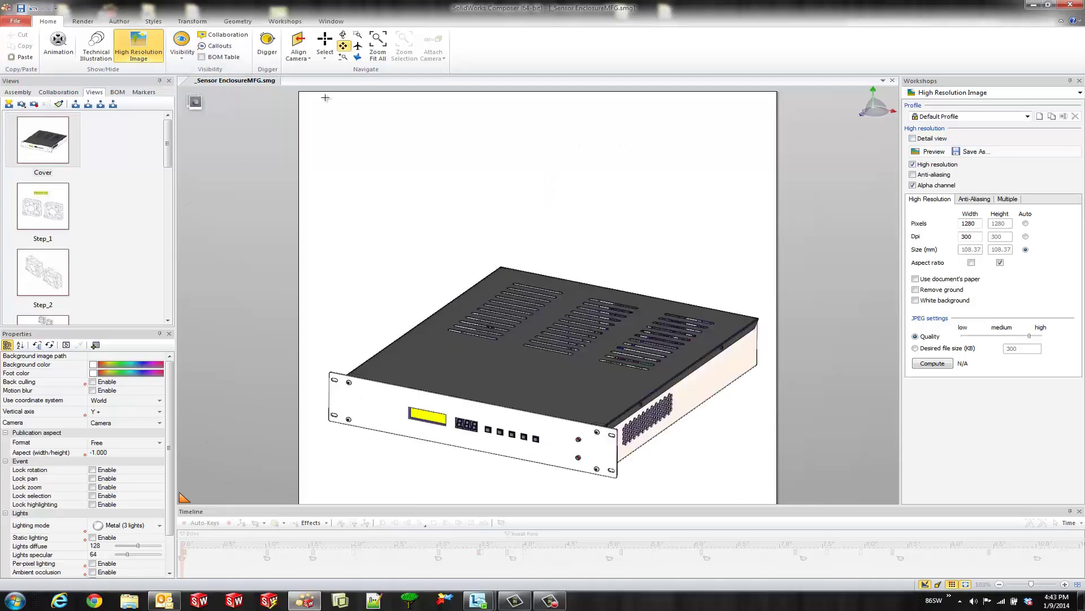
click(267, 45)
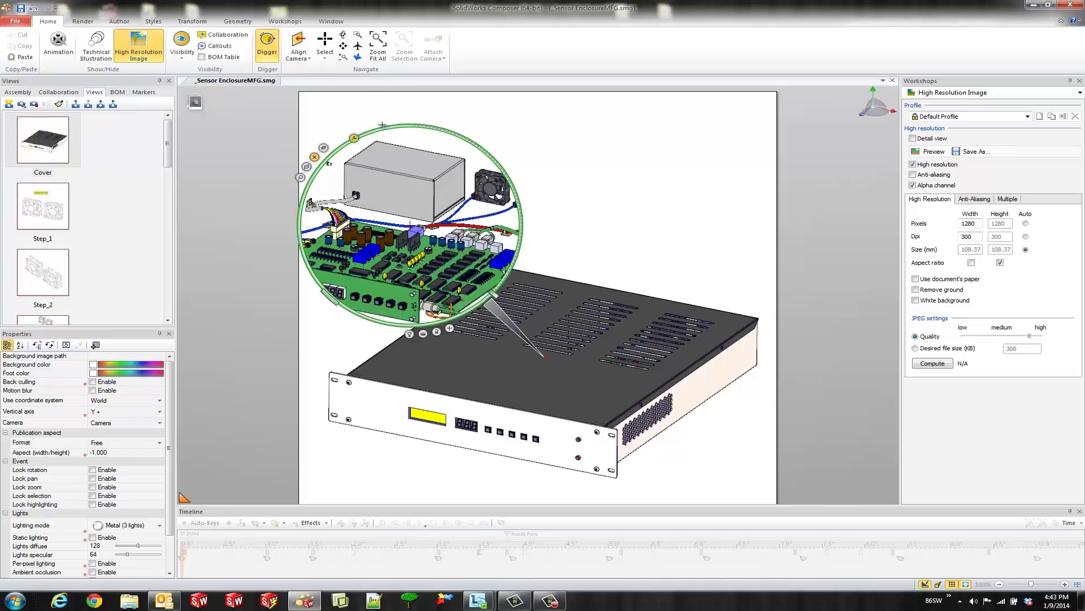
drag(378, 114, 372, 103)
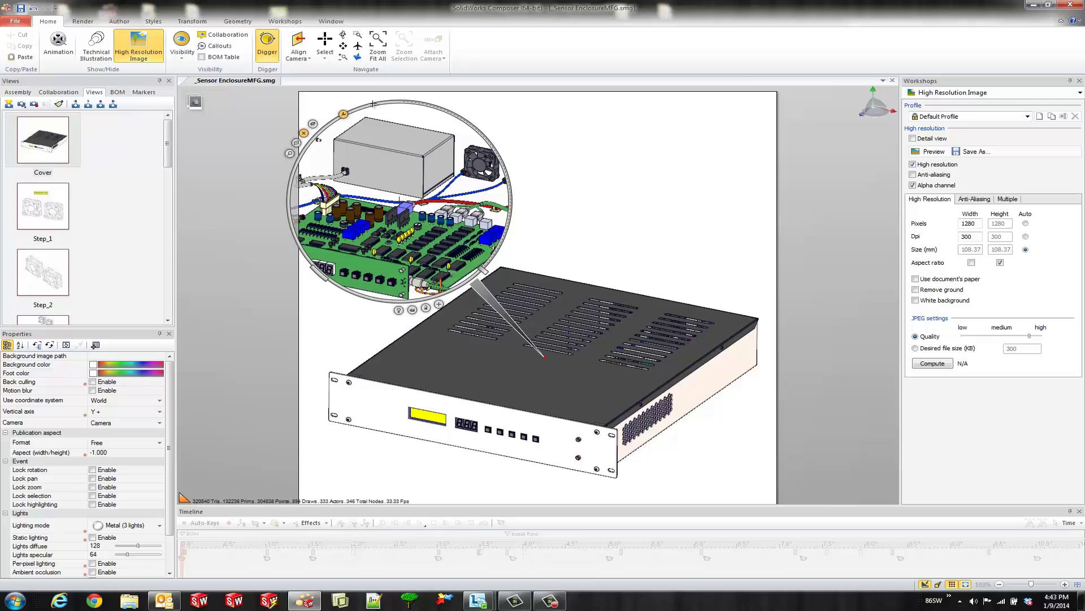
click(298, 140)
click(304, 133)
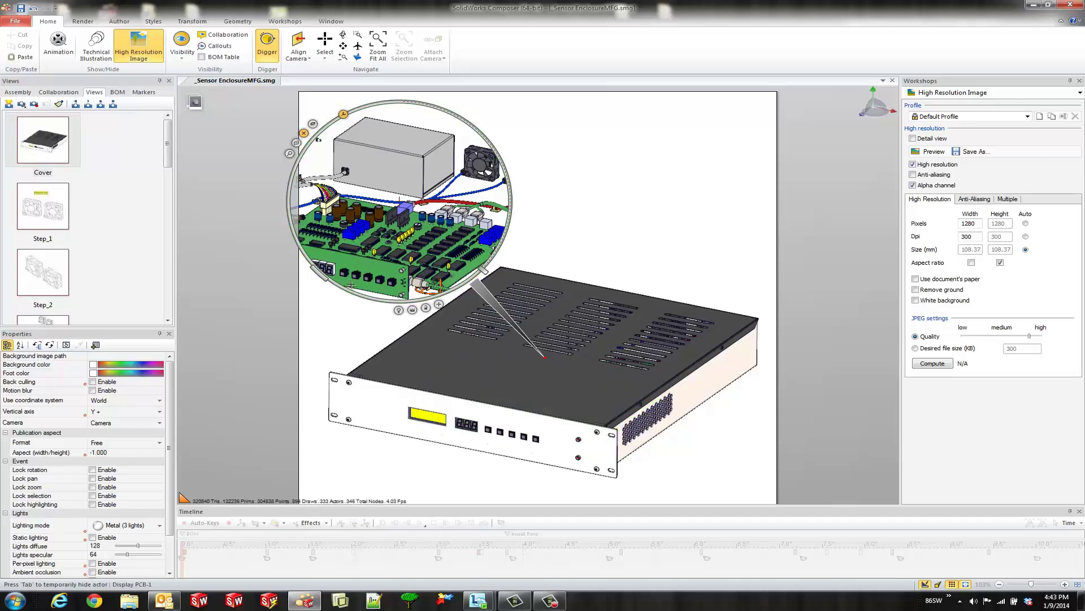
drag(348, 291, 348, 286)
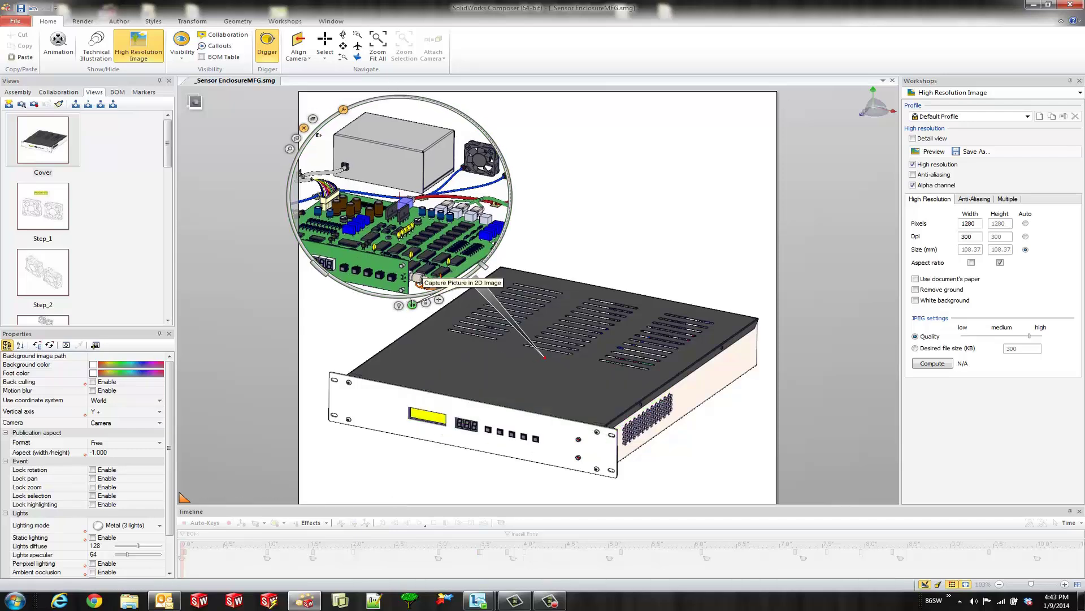
click(412, 304)
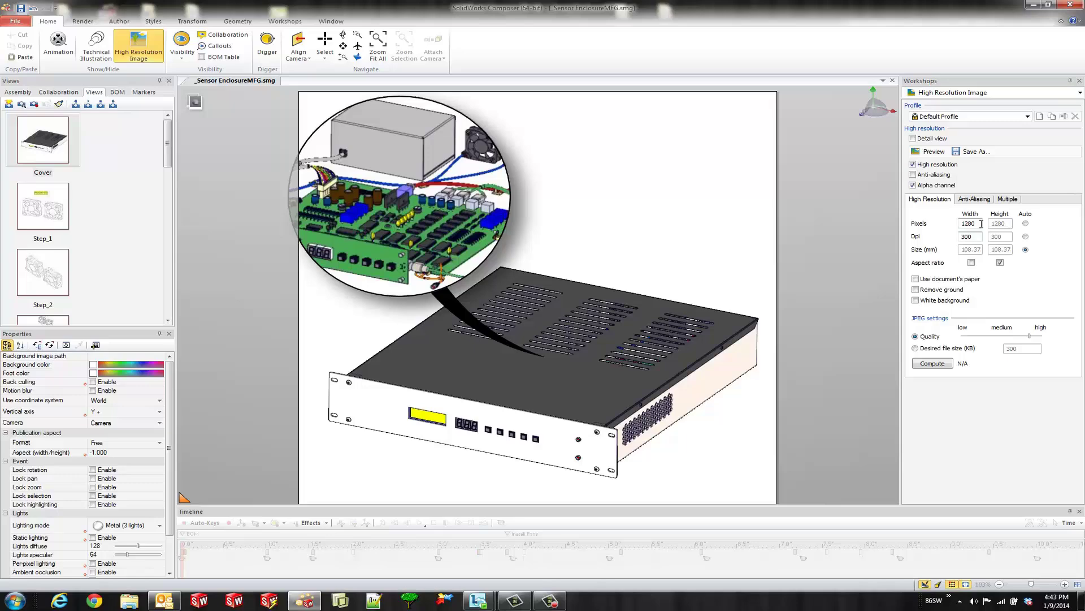
Move the captured image to the page's upper-right area, about 47.96 from the left and 1.53 from the top, and reposition its arc leader.
drag(479, 191, 730, 207)
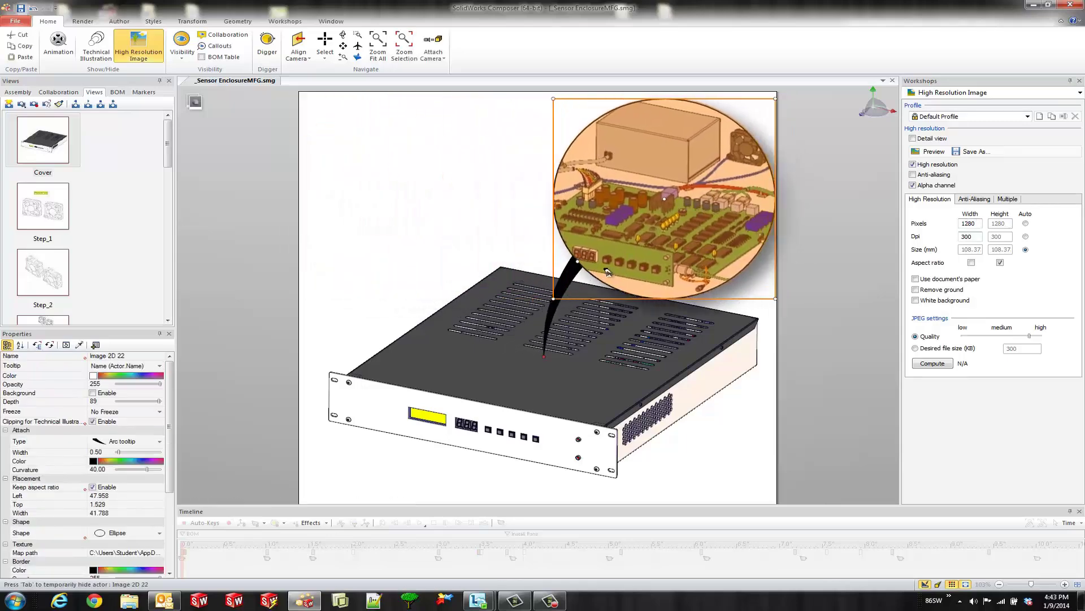
drag(573, 257, 626, 291)
click(398, 242)
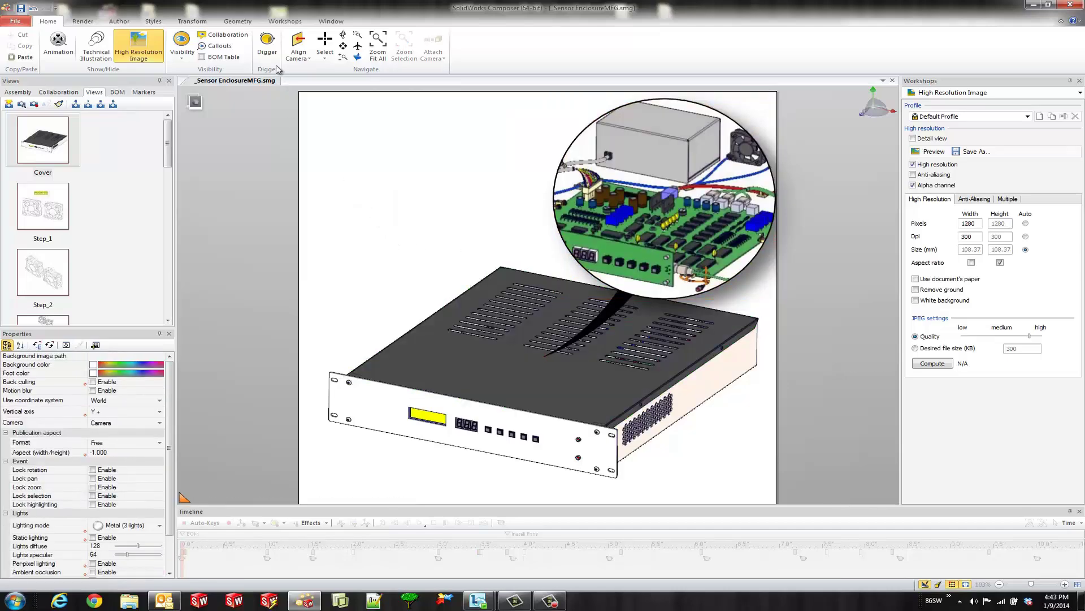
Reopen the Digger and create a High Resolution Image profile named Digger.
key(space)
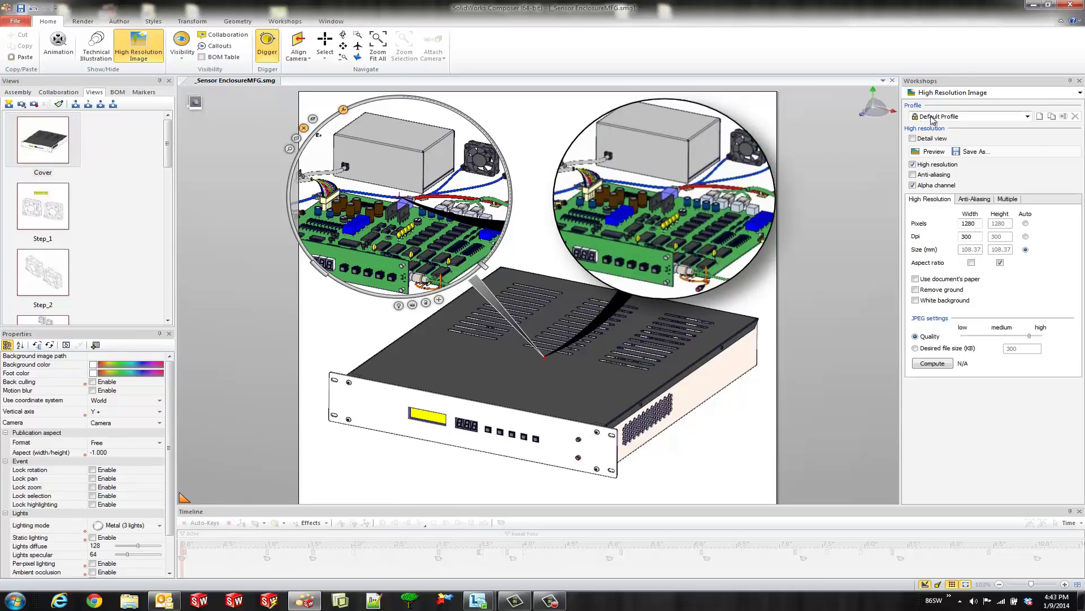
click(1039, 117)
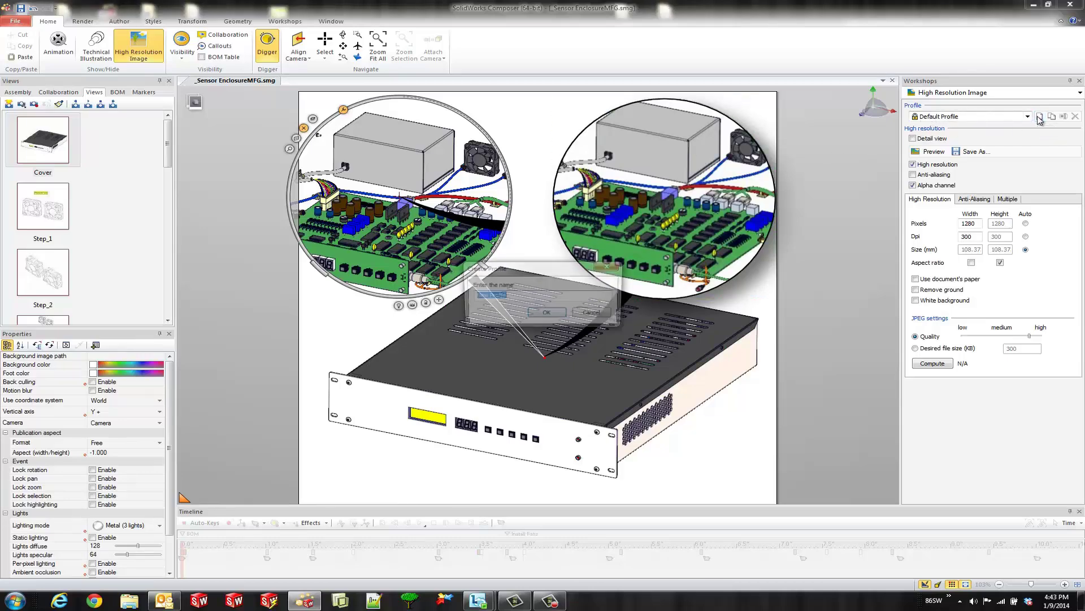
text(Digger)
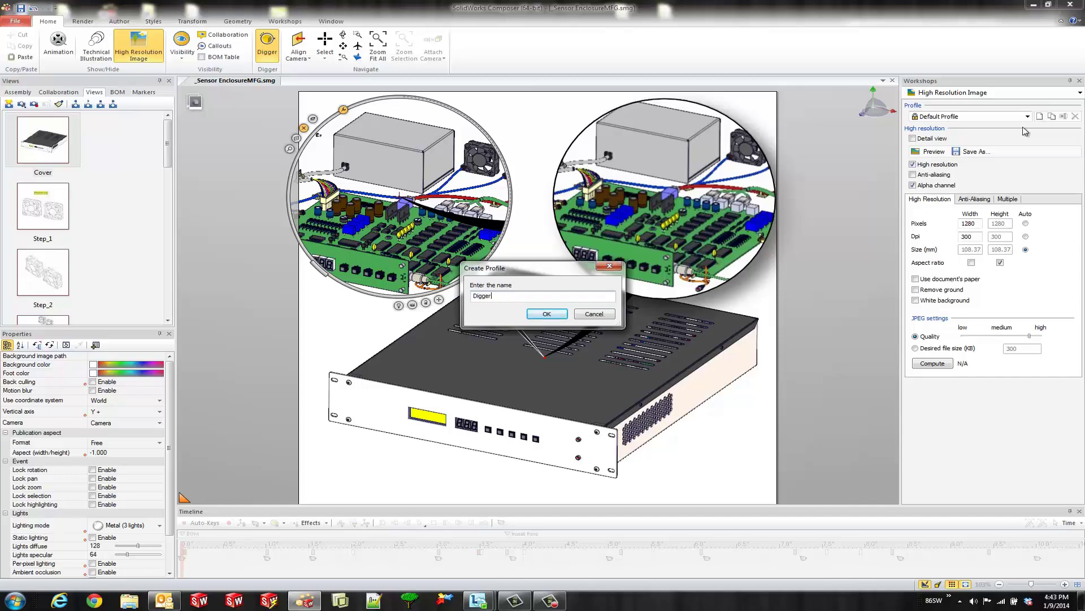
key(Return)
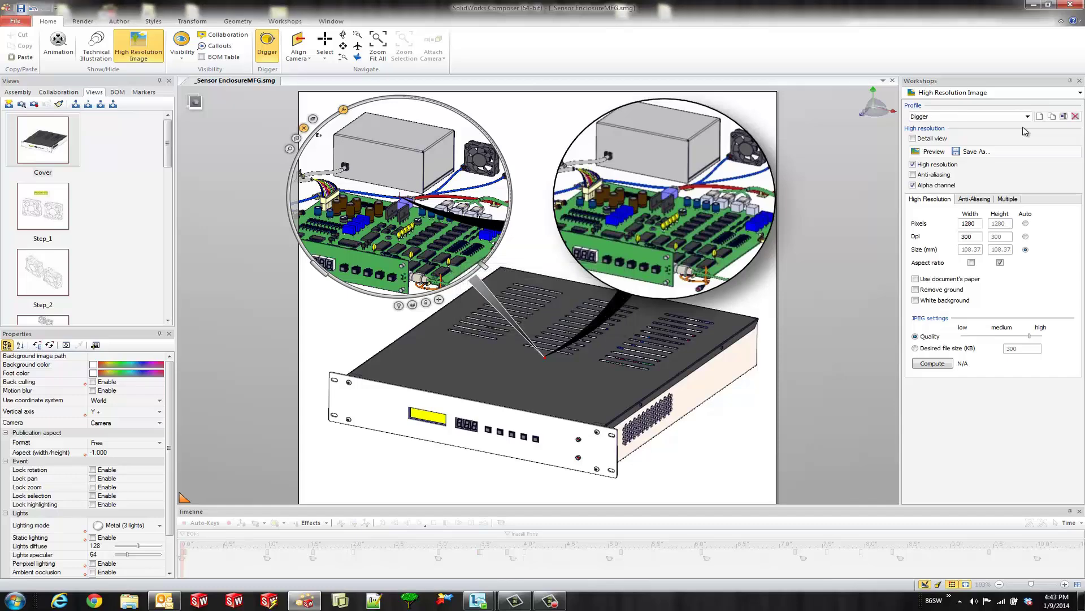
Set the profile to 600 dpi, 5000 pixels wide, maximum JPEG quality and anti-aliasing, and capture the Digger picture as a 2D image.
double_click(980, 235)
text(6)
double_click(980, 223)
text(5000)
drag(1030, 336, 1049, 341)
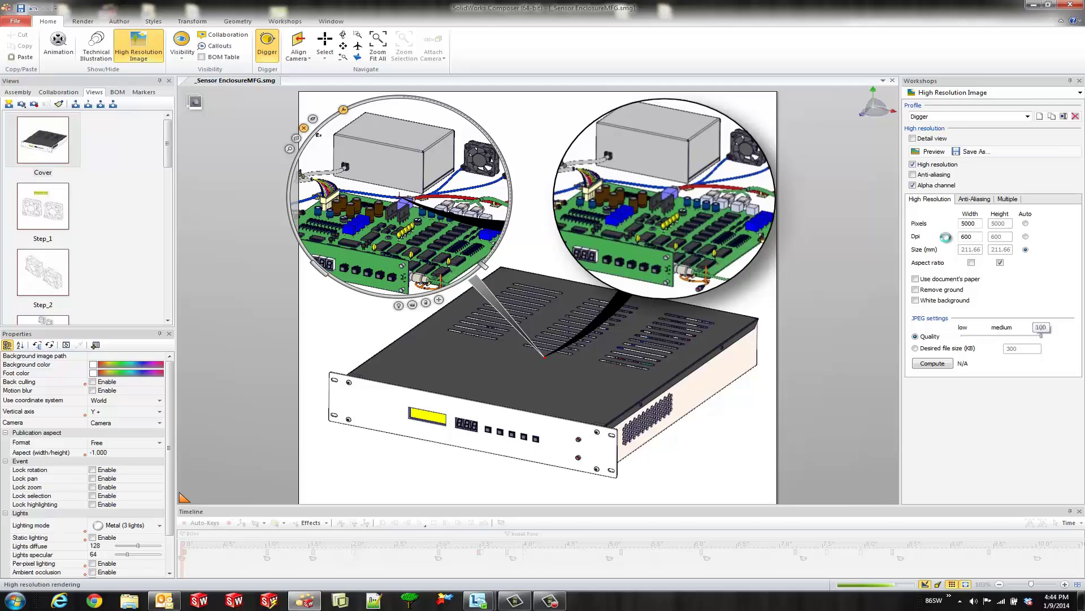
click(912, 174)
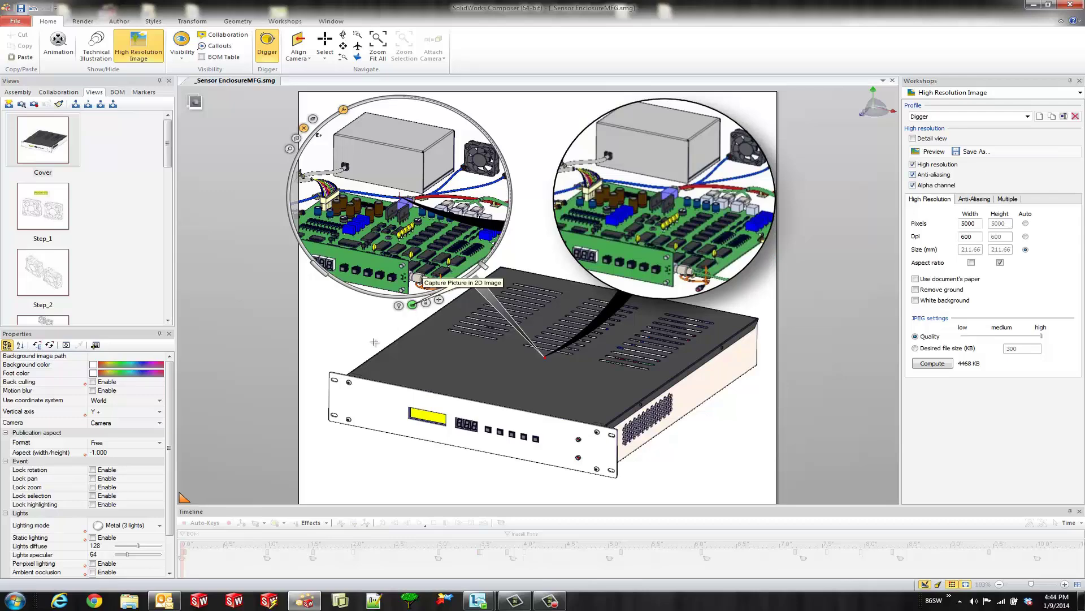
click(412, 304)
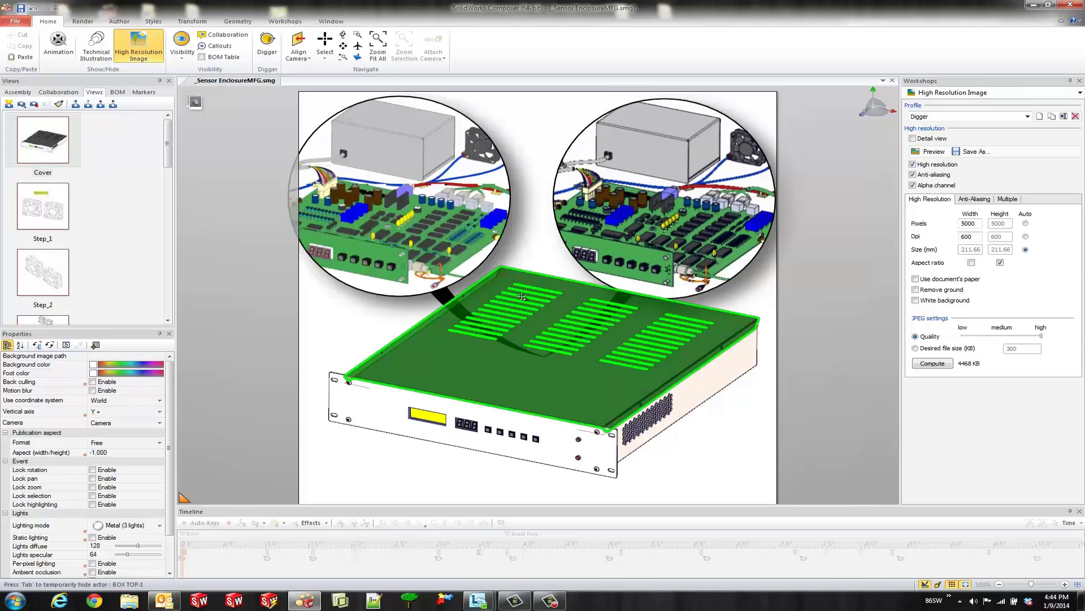
Examine the two captured Digger images side by side to compare their image quality.
scroll(543, 282, up, 1)
scroll(544, 282, up, 3)
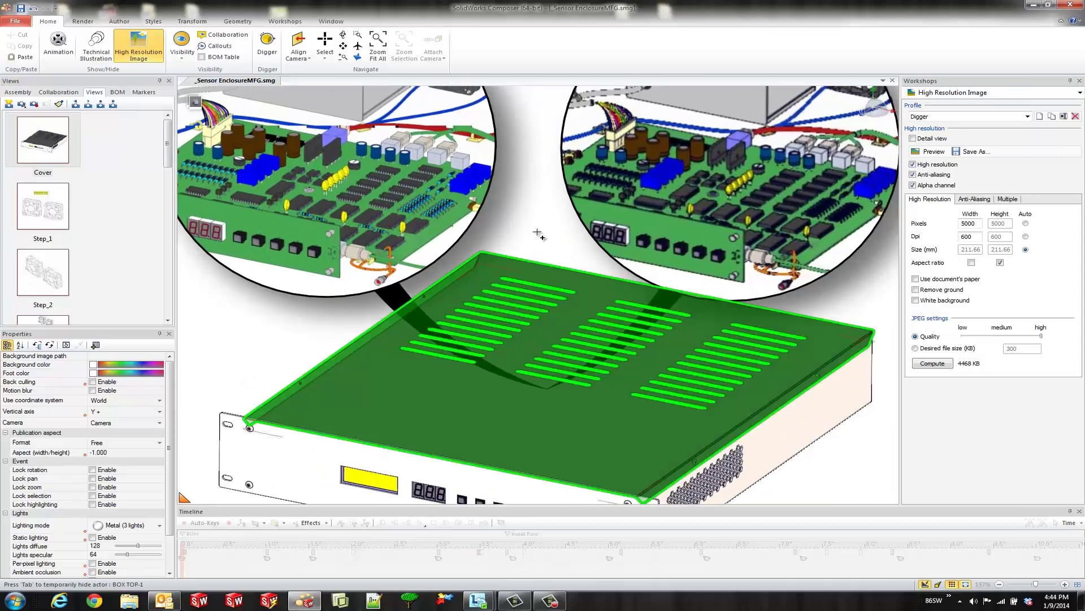
middle_drag(520, 202, 568, 296)
right_drag(568, 296, 642, 285)
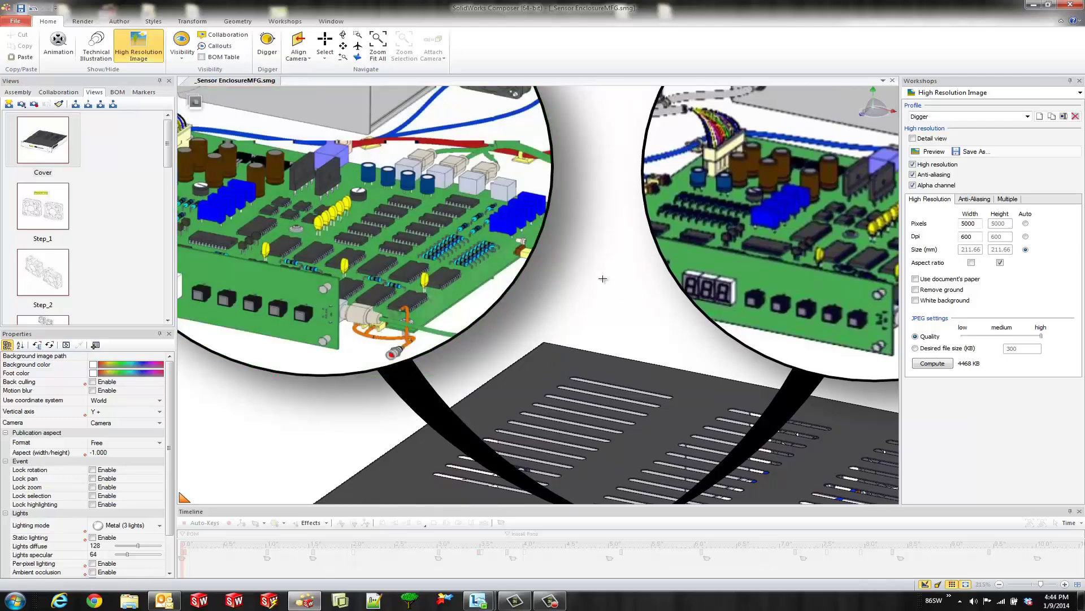
right_drag(618, 284, 389, 321)
scroll(439, 307, down, 5)
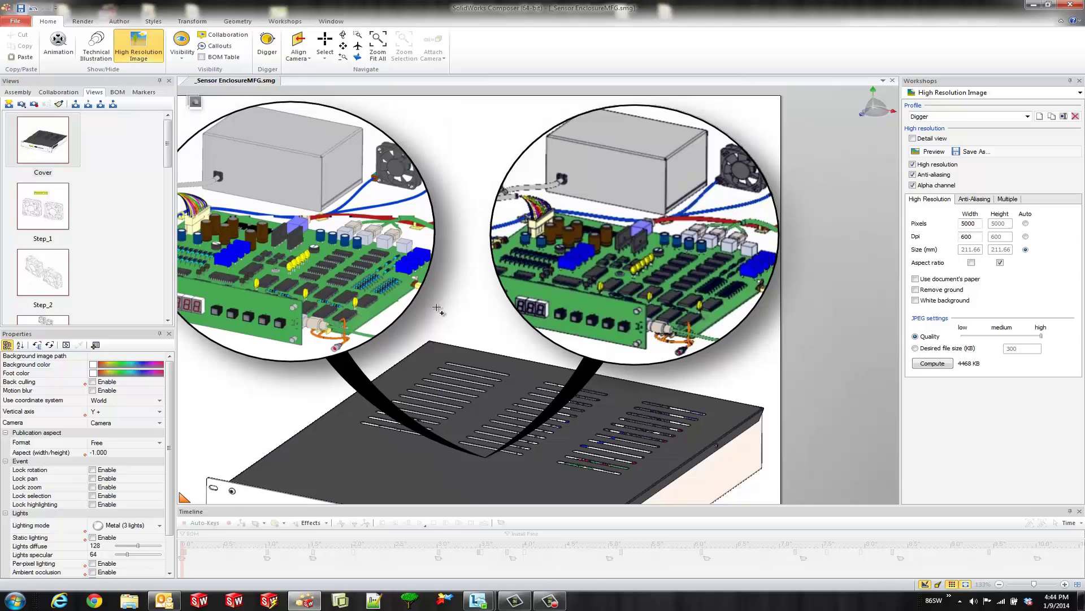
scroll(454, 299, down, 3)
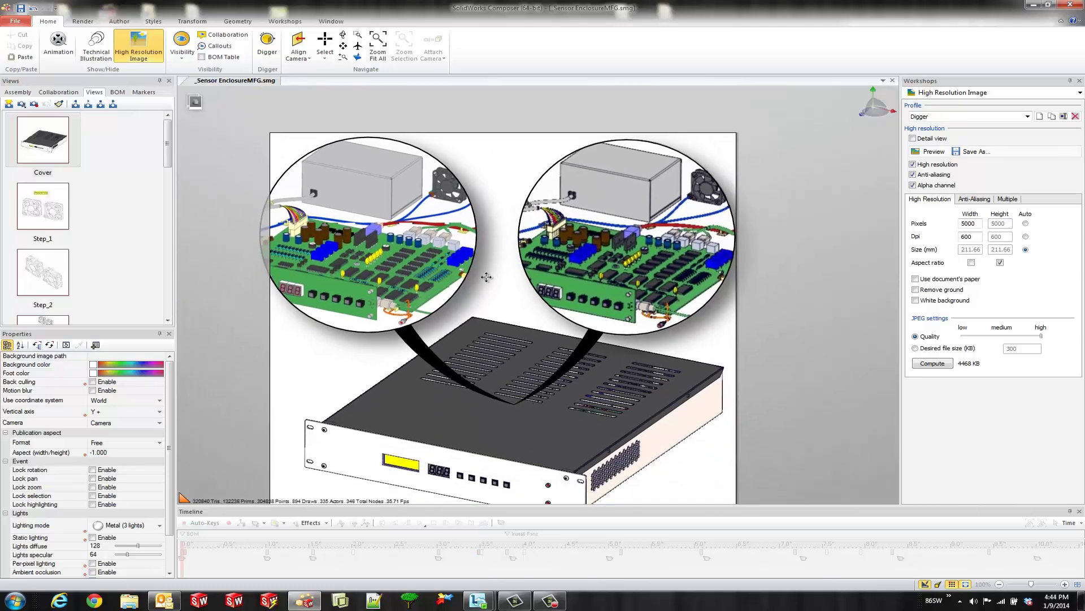
scroll(491, 272, up, 2)
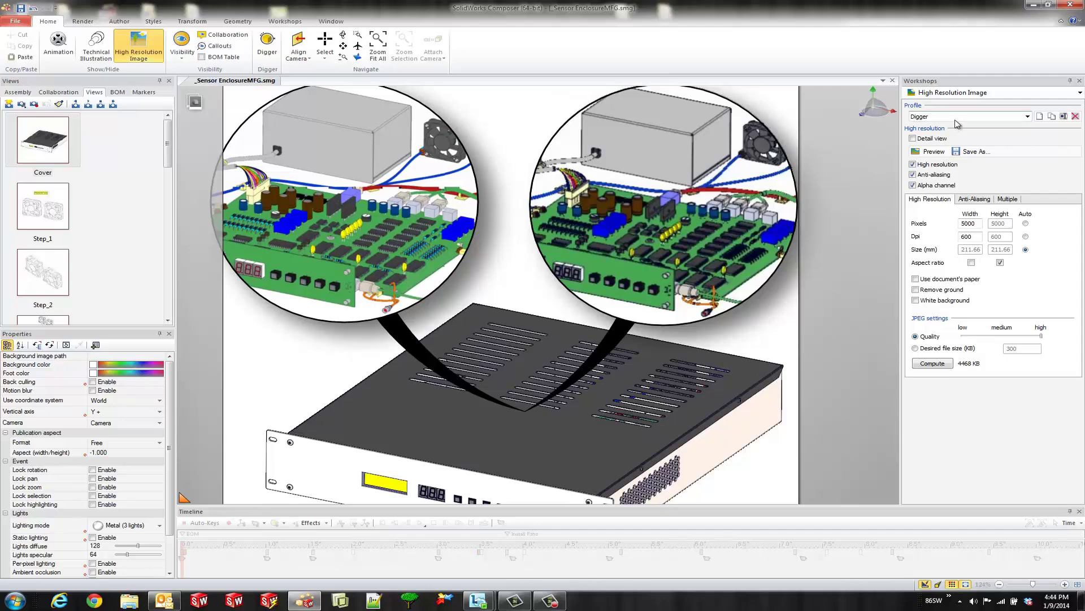
scroll(515, 294, up, 2)
scroll(514, 293, down, 3)
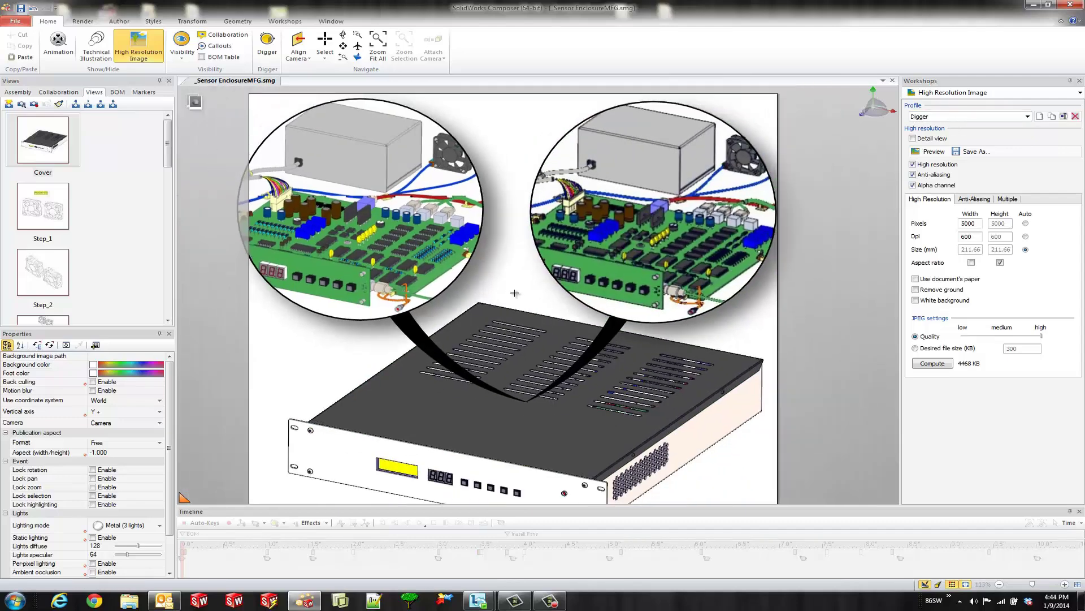